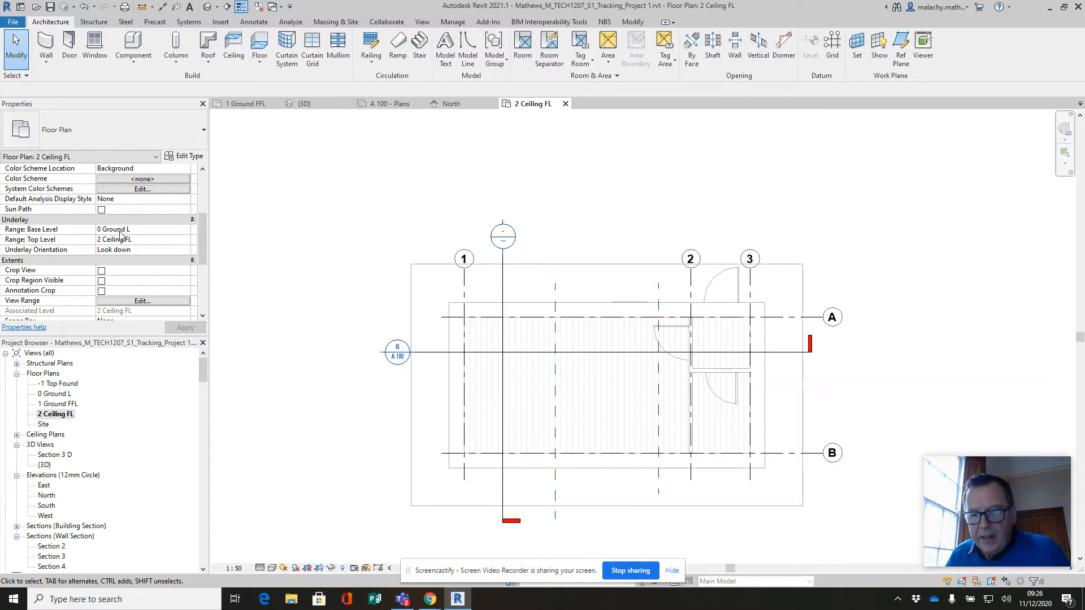
- Set the base level of the 2 Ceiling FL plan's underlay range to 1 Ground FFL
{"action": "left_click", "coordinate": [120, 231]}
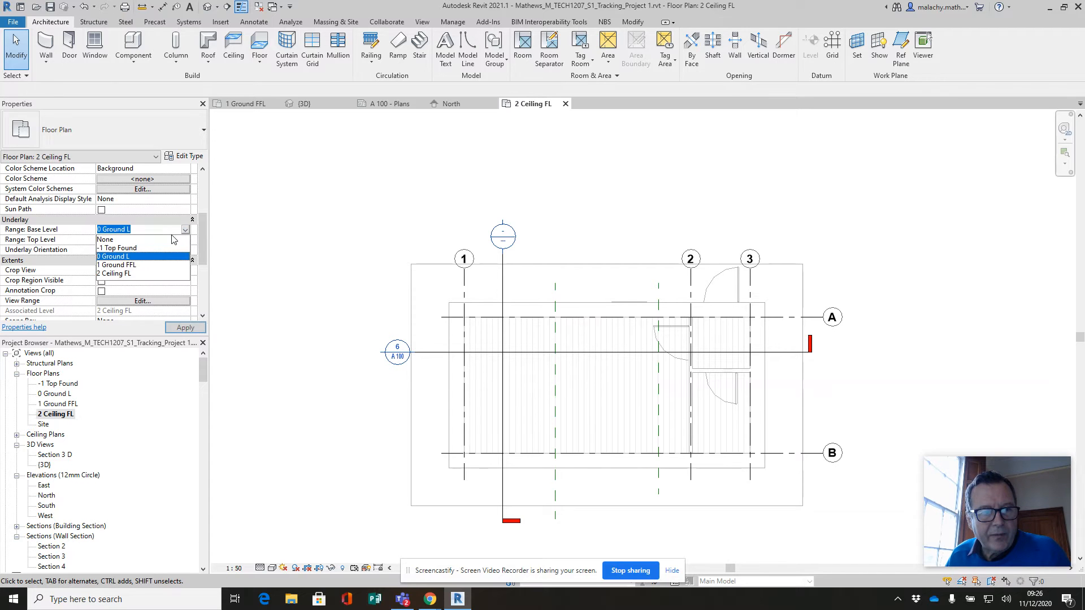
{"action": "left_click", "coordinate": [132, 264]}
{"action": "left_click", "coordinate": [187, 328]}
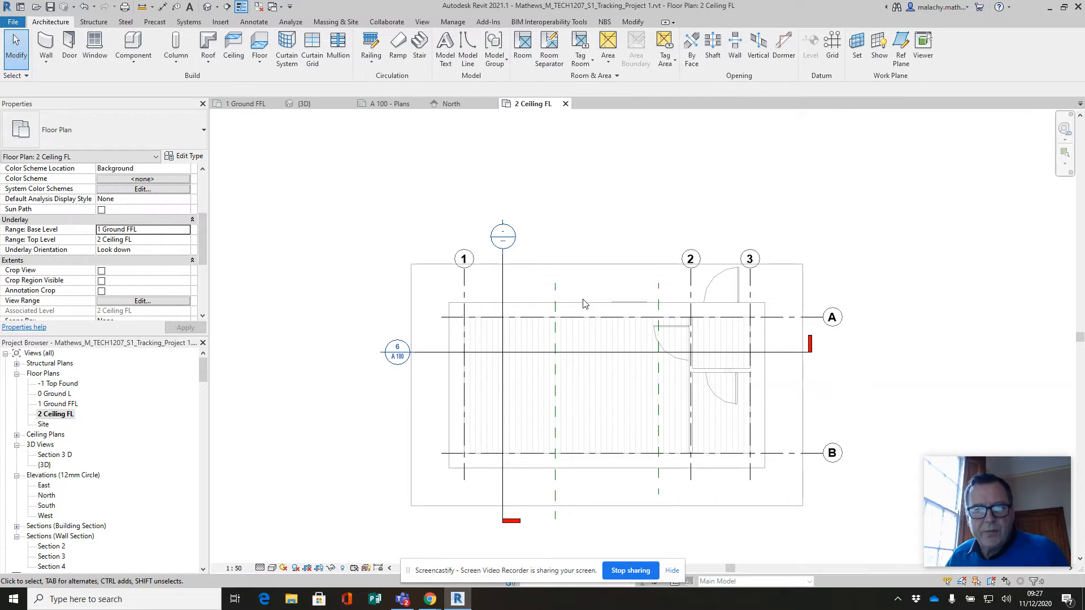
- Start a roof by footprint using the Pitched - Warm Timber - Ins Over 2 basic roof type
{"action": "left_click", "coordinate": [208, 63]}
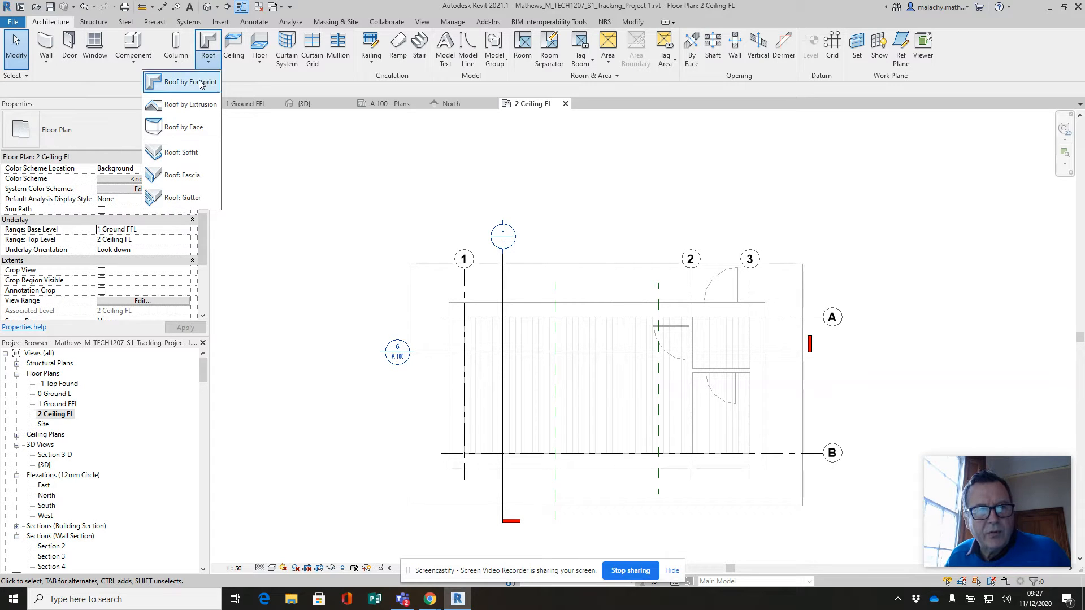
{"action": "left_click", "coordinate": [203, 82]}
{"action": "left_click", "coordinate": [178, 138]}
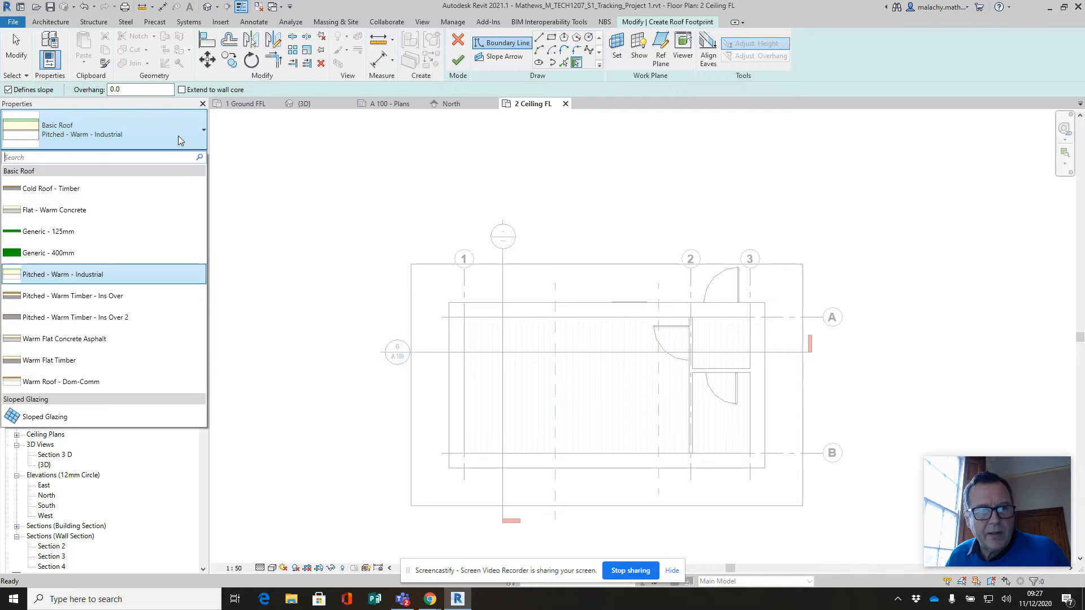
{"action": "left_click", "coordinate": [110, 318]}
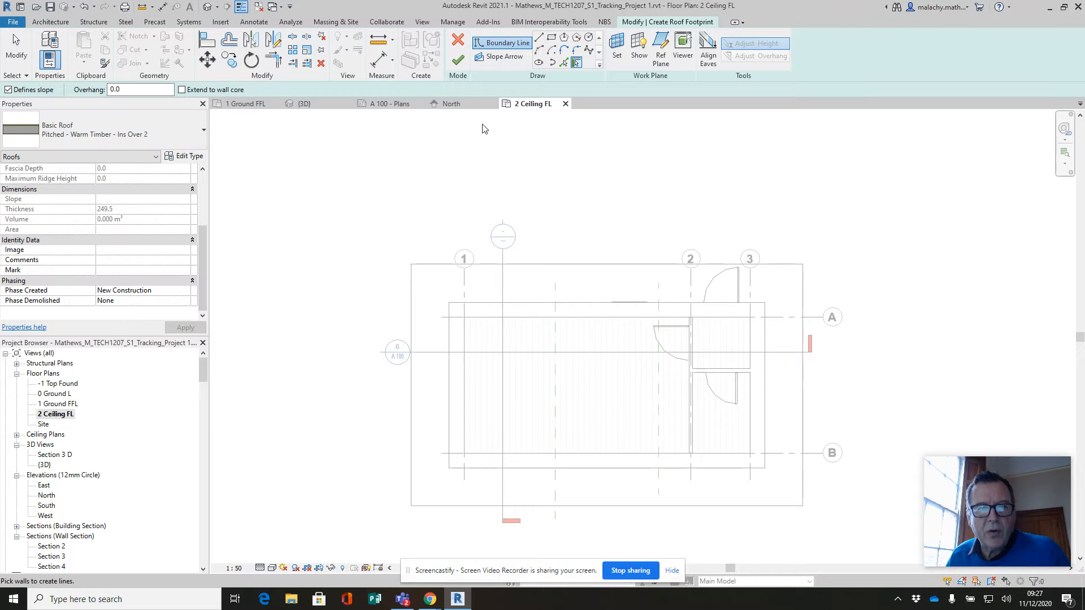
- Review the roof type's layer structure and duplicate the type as Pitched - Warm Timber - Slate
{"action": "left_click", "coordinate": [192, 156]}
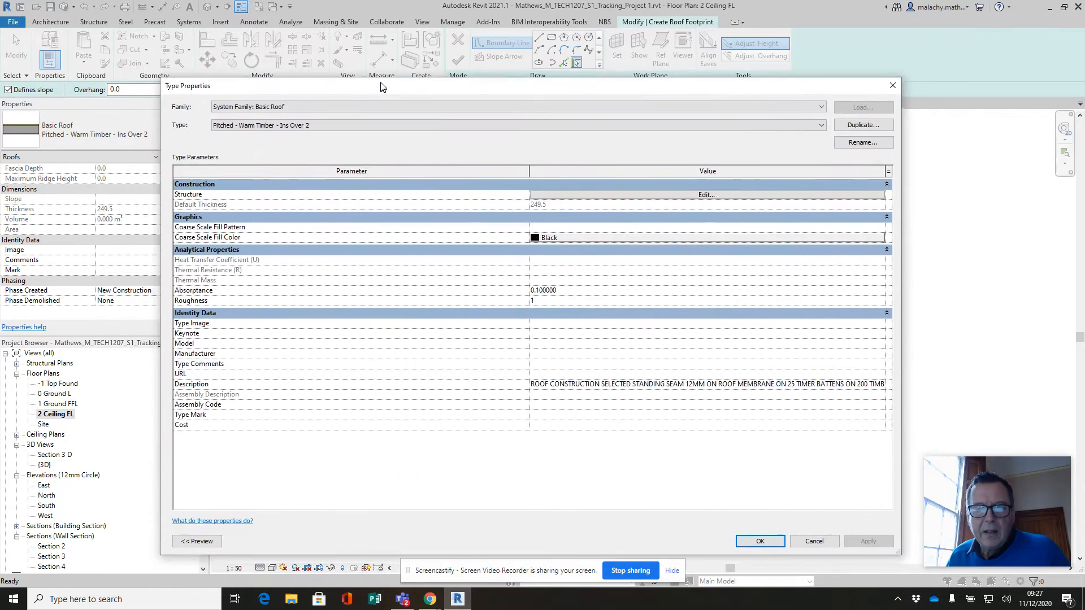
{"action": "left_click", "coordinate": [644, 193]}
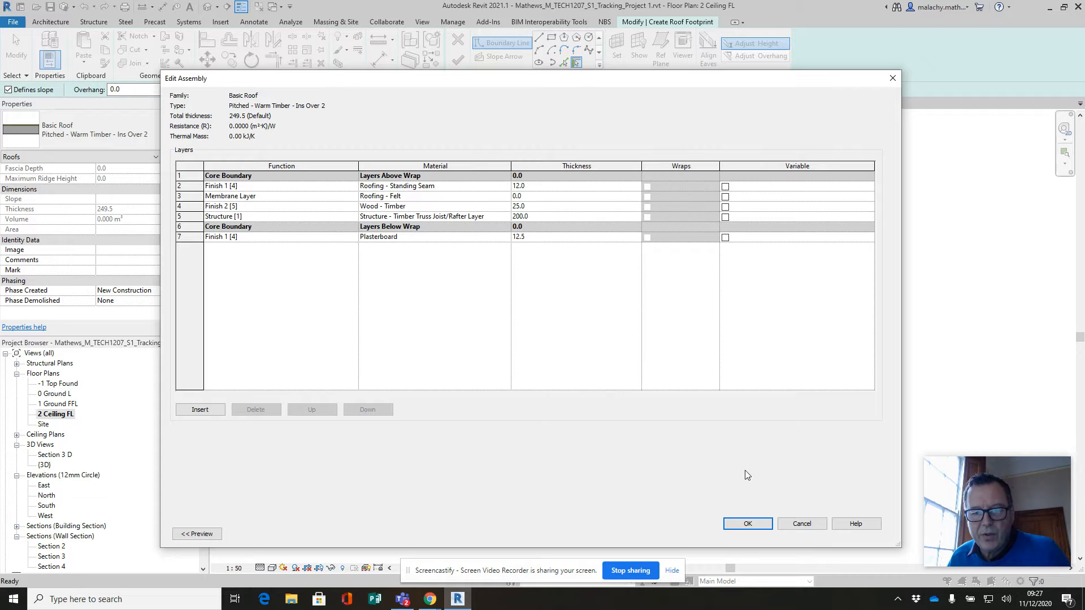
{"action": "left_click", "coordinate": [801, 524]}
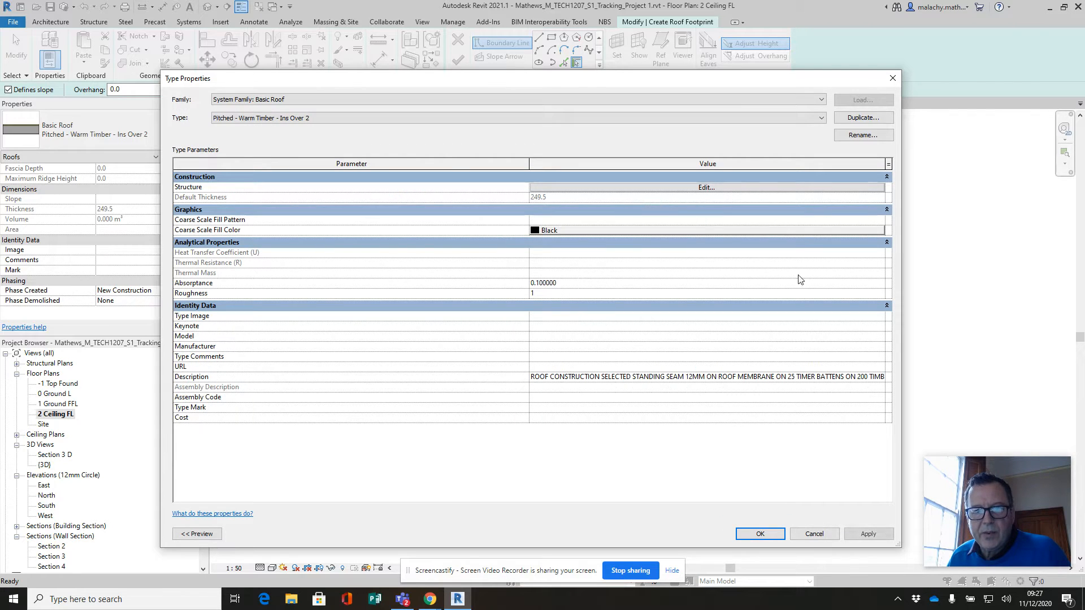
{"action": "left_click", "coordinate": [863, 117]}
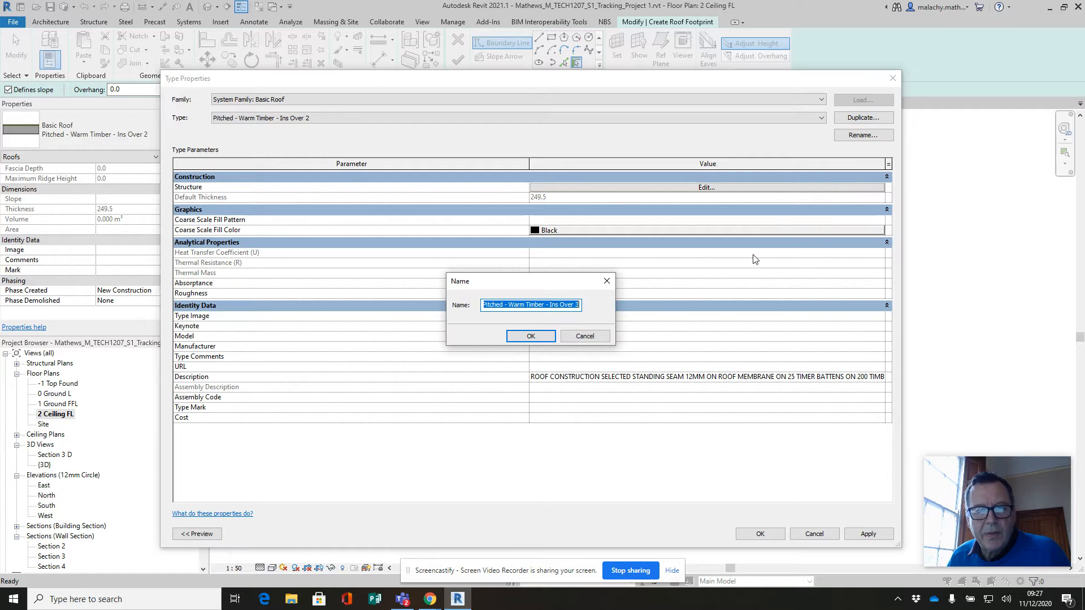
{"action": "left_click", "coordinate": [578, 304]}
{"action": "left_click_drag", "start_coordinate": [579, 305], "coordinate": [557, 305]}
{"action": "type", "text": "Slat"}
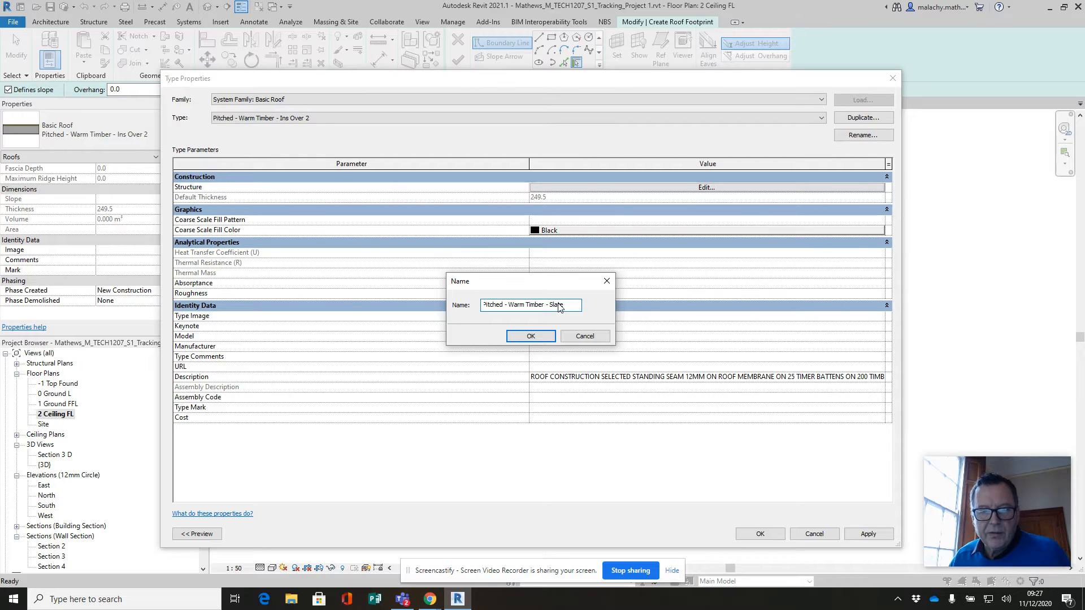
{"action": "left_click", "coordinate": [525, 337]}
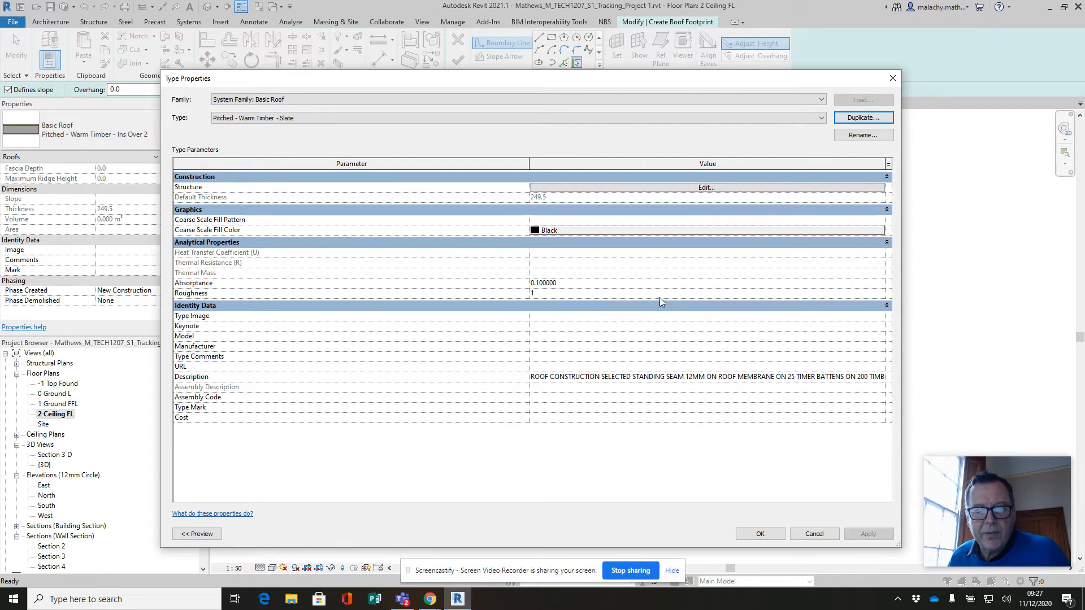
- Replace the standing seam 12MM wording in the new roof type's description with SELECTED SLATE
{"action": "left_click", "coordinate": [713, 377]}
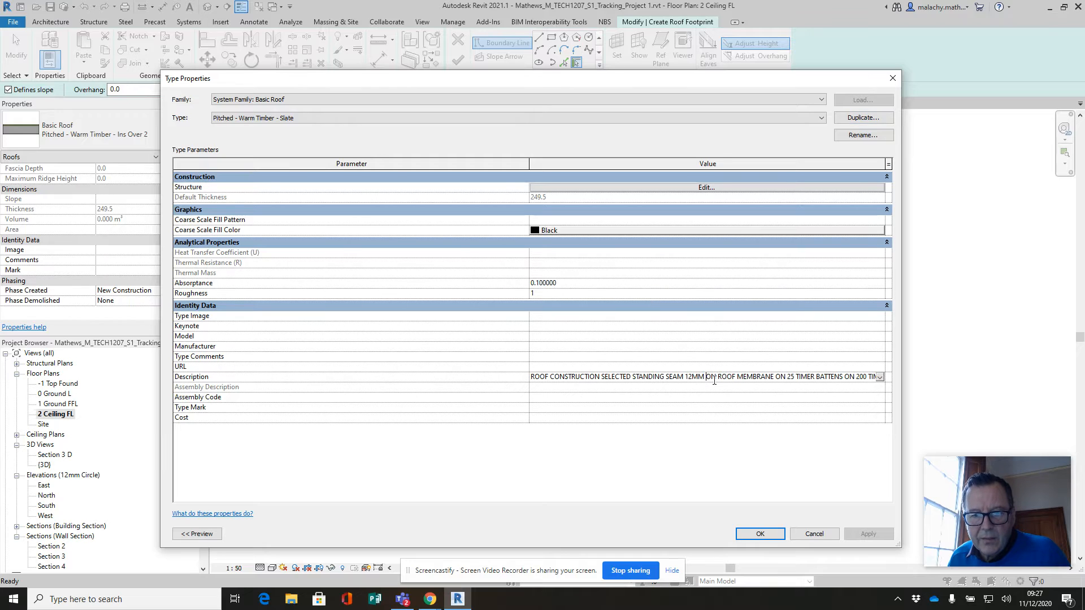
{"action": "left_click_drag", "start_coordinate": [773, 378], "coordinate": [636, 376]}
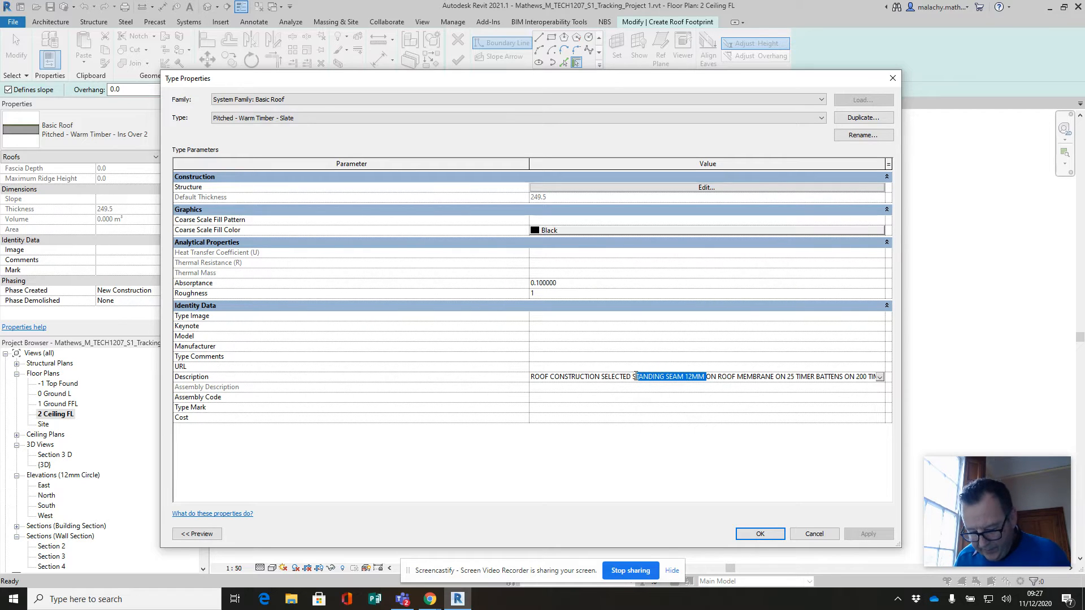
{"action": "type", "text": "SELECTE"}
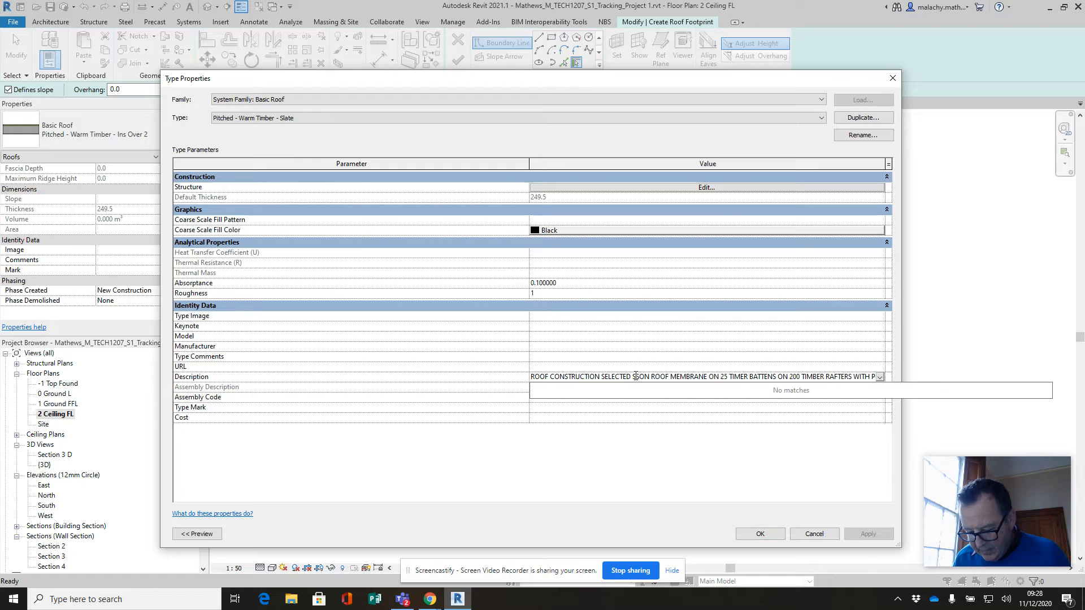
{"action": "type", "text": "D SLATE"}
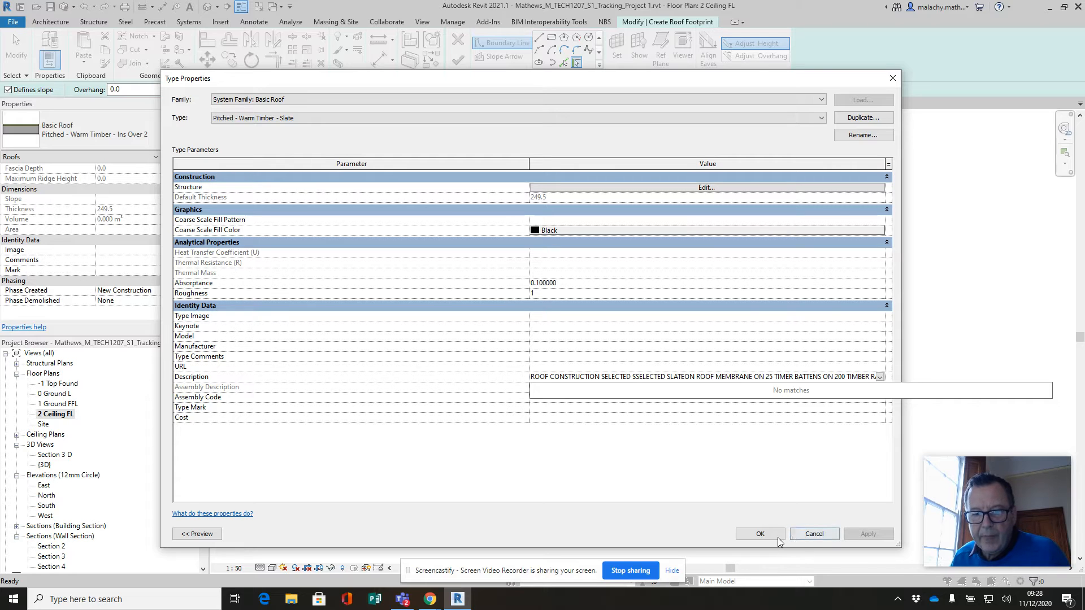
- Choose Roofing - Slate as the material for the outermost Finish 1 layer in the roof structure
{"action": "left_click", "coordinate": [726, 188]}
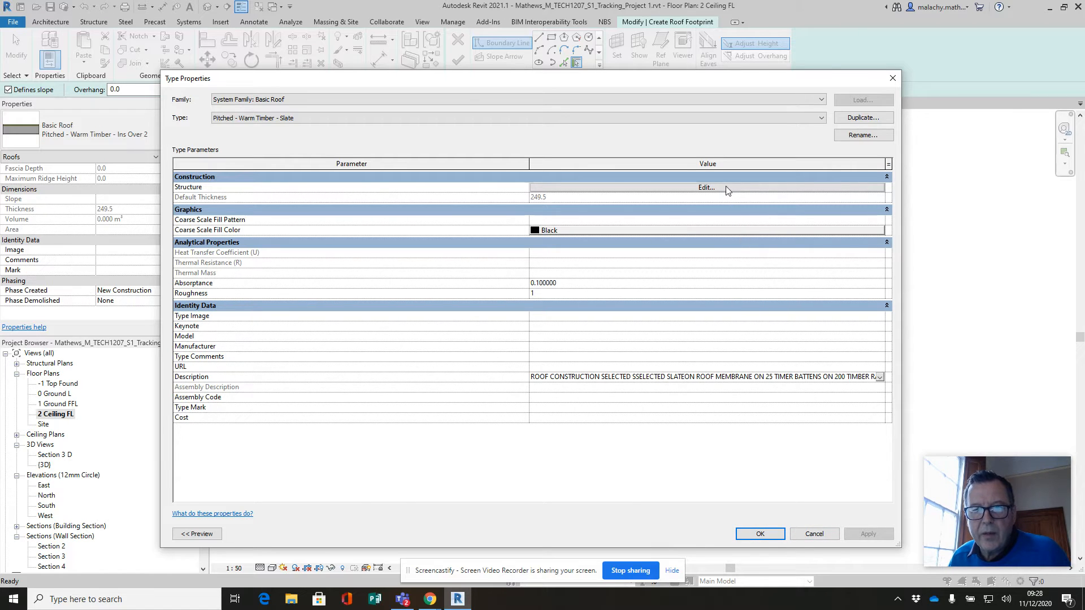
{"action": "left_click", "coordinate": [726, 189]}
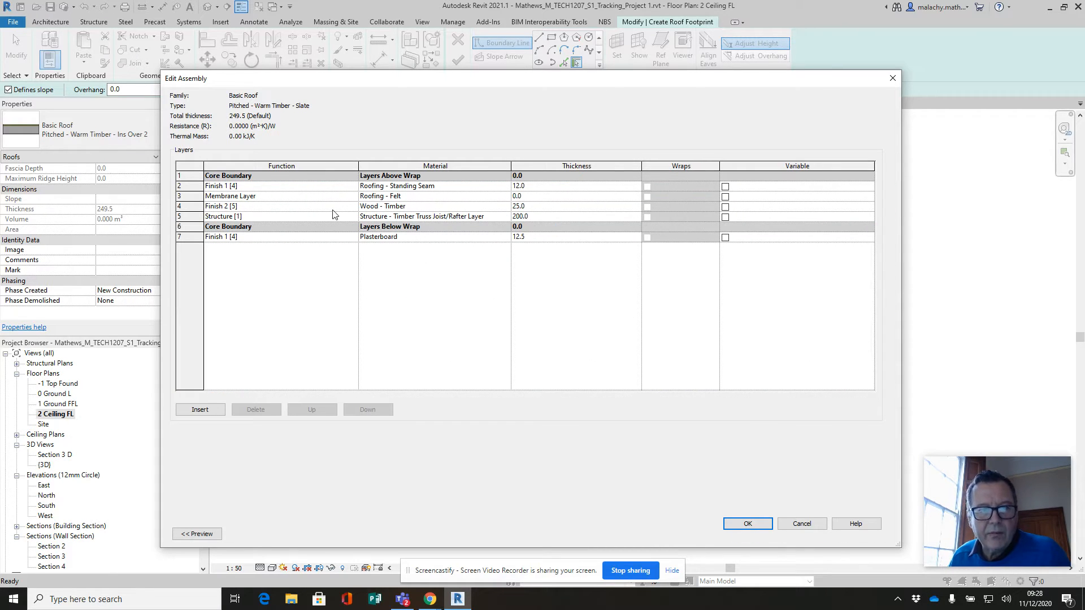
{"action": "left_click", "coordinate": [506, 188]}
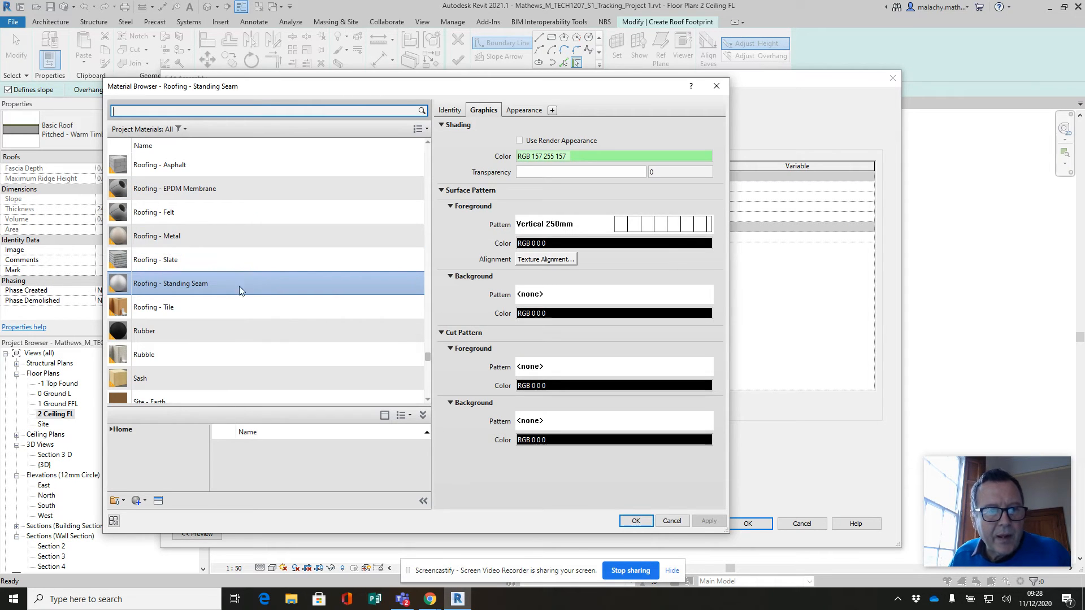
{"action": "left_click", "coordinate": [206, 259]}
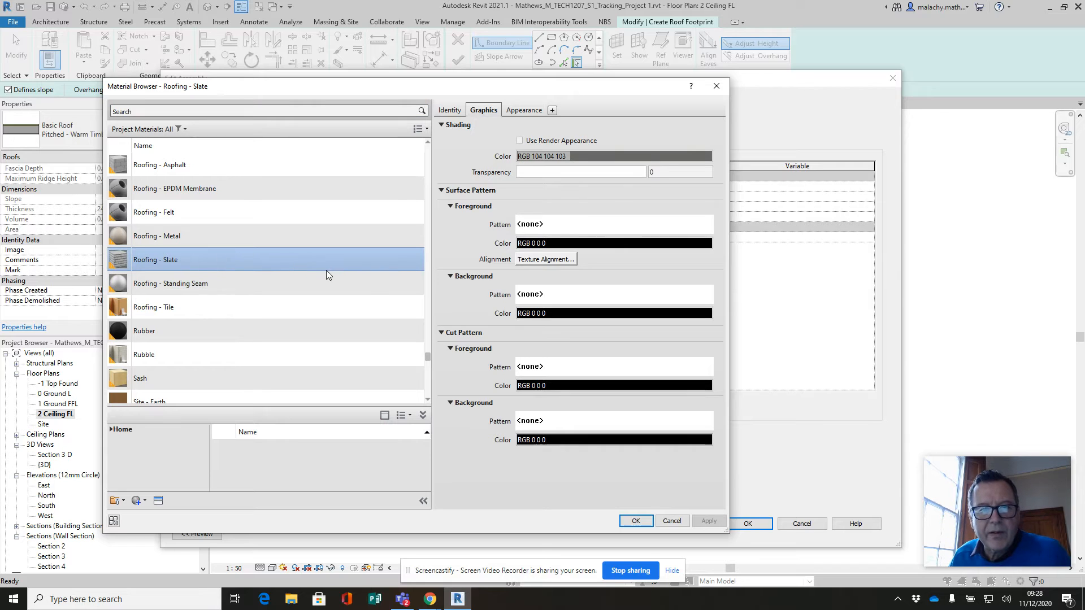
{"action": "left_click", "coordinate": [622, 229]}
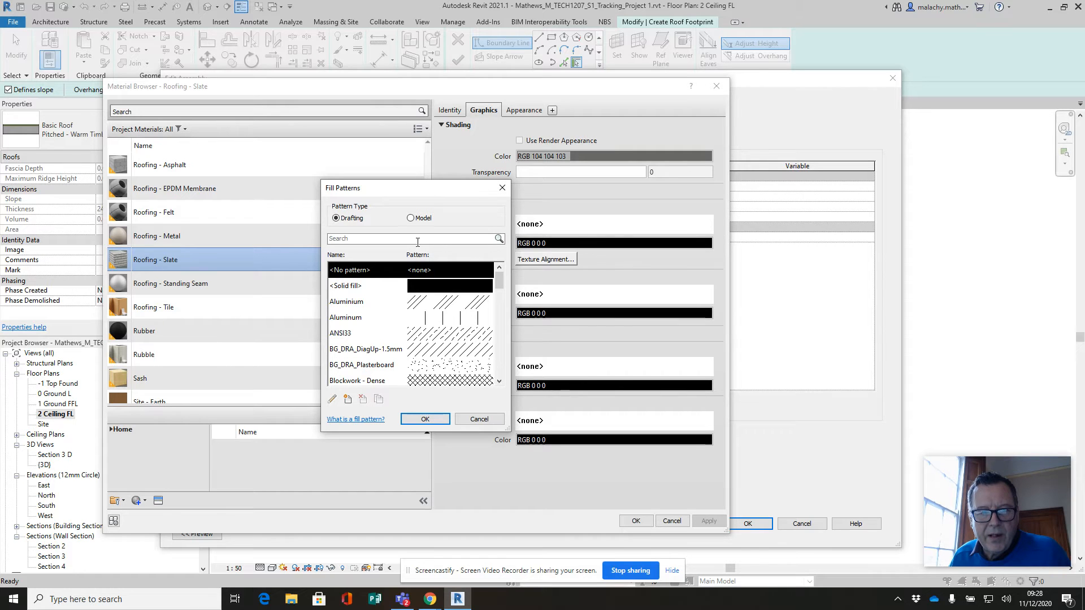
{"action": "left_click", "coordinate": [410, 218]}
{"action": "scroll", "coordinate": [458, 342], "scroll_direction": "down", "scroll_amount": 2}
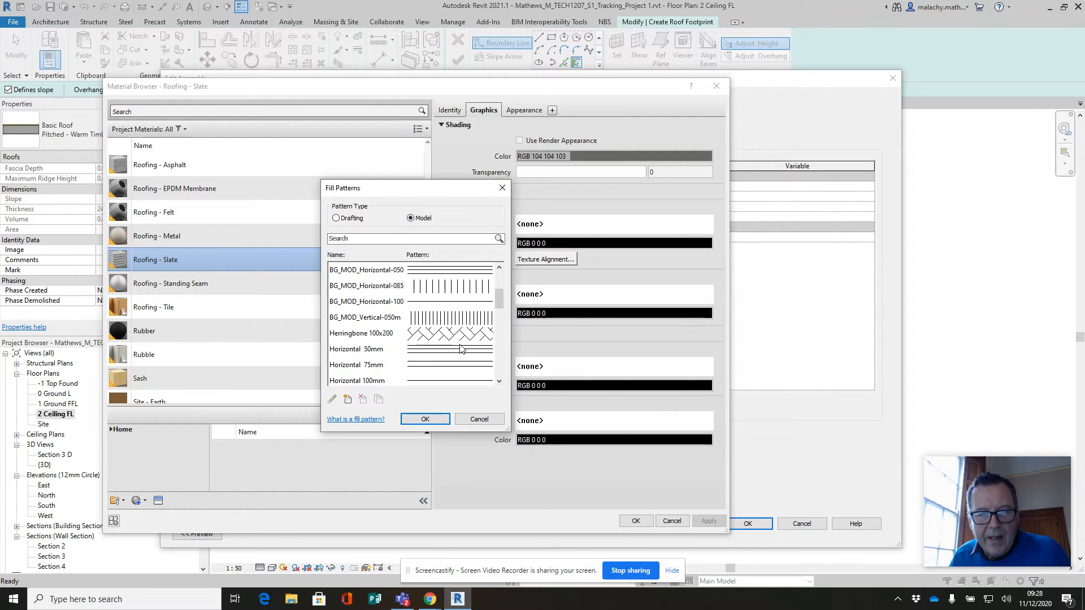
{"action": "scroll", "coordinate": [444, 342], "scroll_direction": "down", "scroll_amount": 5}
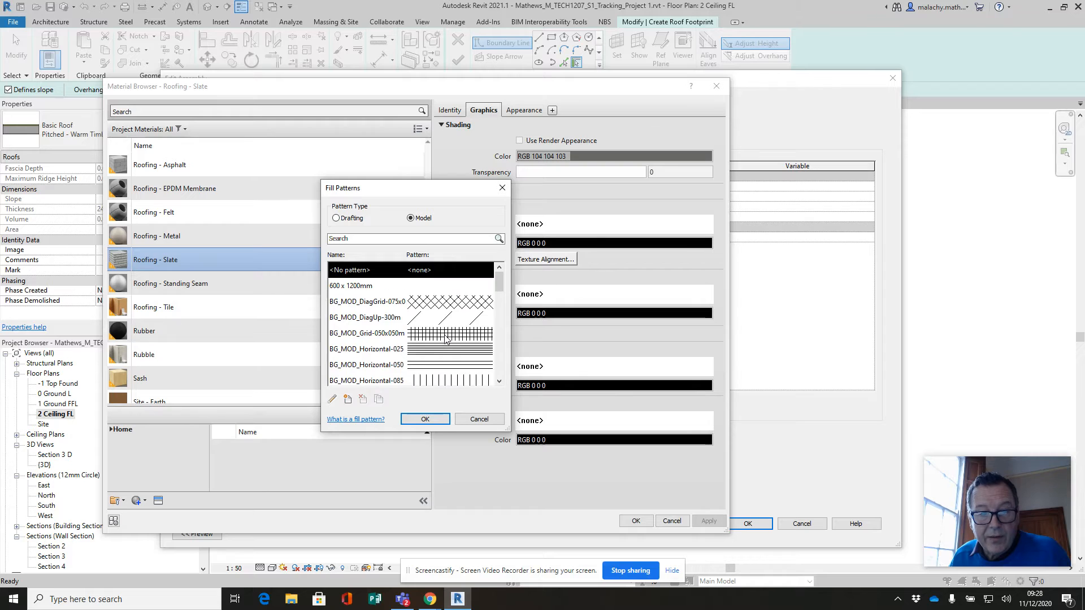
{"action": "scroll", "coordinate": [445, 338], "scroll_direction": "down", "scroll_amount": 1}
{"action": "scroll", "coordinate": [444, 338], "scroll_direction": "up", "scroll_amount": 8}
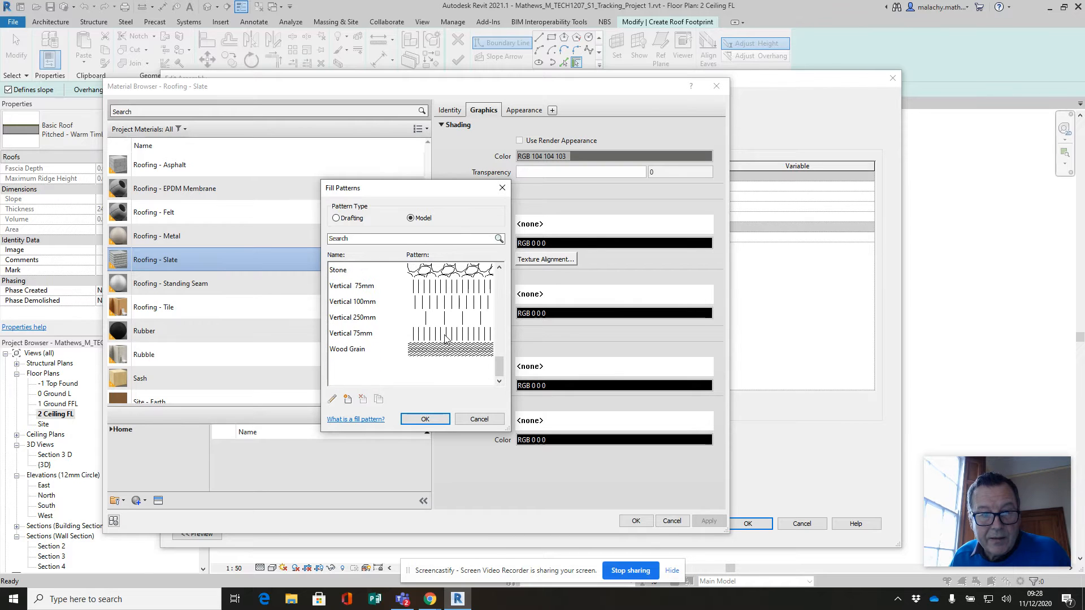
{"action": "left_click", "coordinate": [475, 419]}
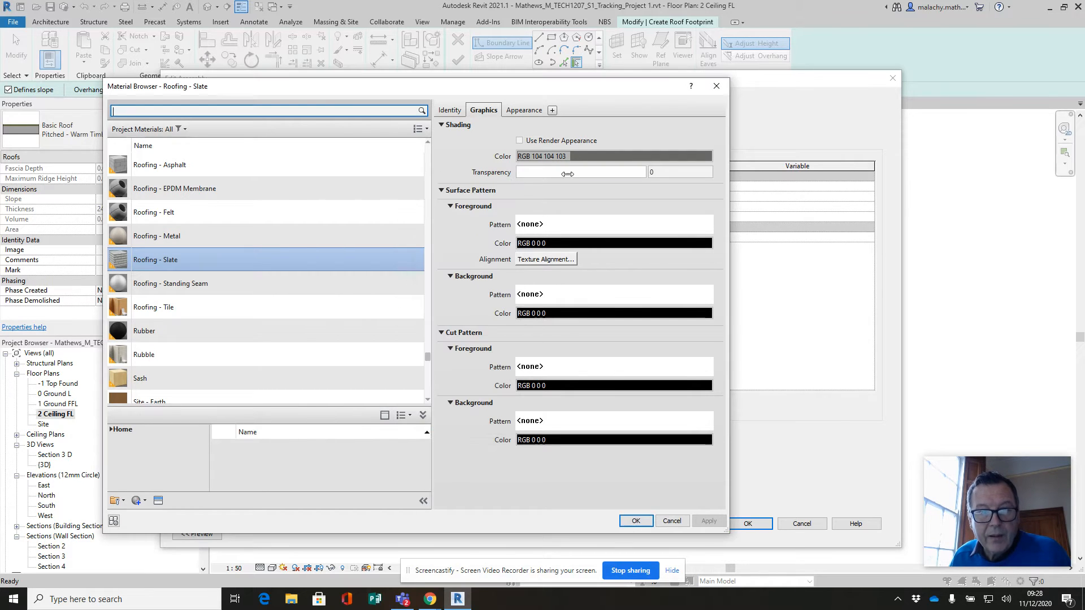
- Set the Roofing - Slate material's surface foreground pattern to the model pattern Masonry - Block 225x450
{"action": "left_click", "coordinate": [613, 227]}
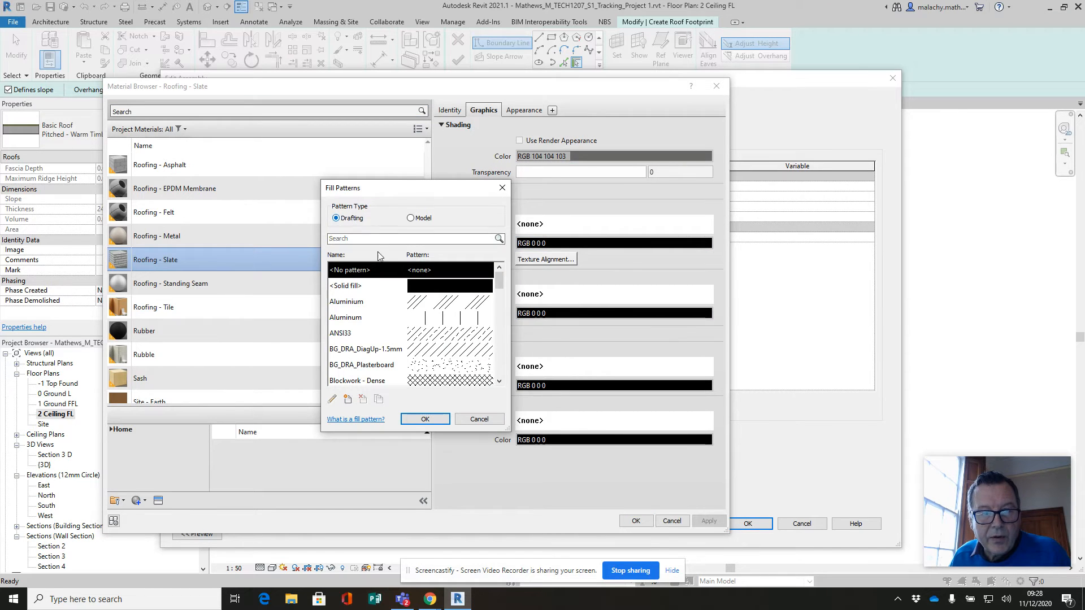
{"action": "scroll", "coordinate": [392, 336], "scroll_direction": "down", "scroll_amount": 2}
{"action": "scroll", "coordinate": [392, 336], "scroll_direction": "down", "scroll_amount": 4}
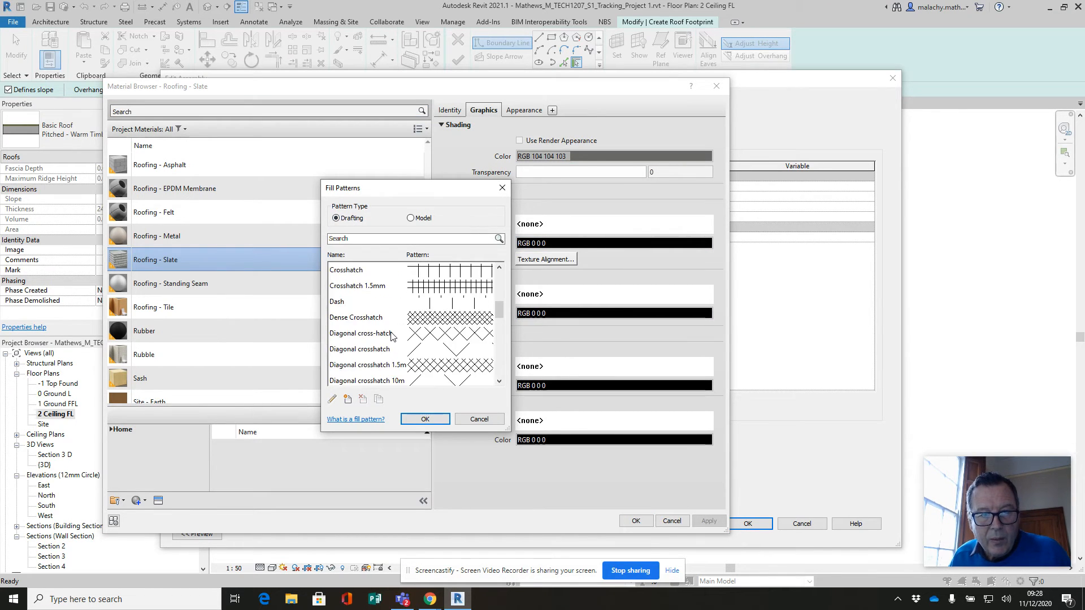
{"action": "scroll", "coordinate": [392, 336], "scroll_direction": "down", "scroll_amount": 6}
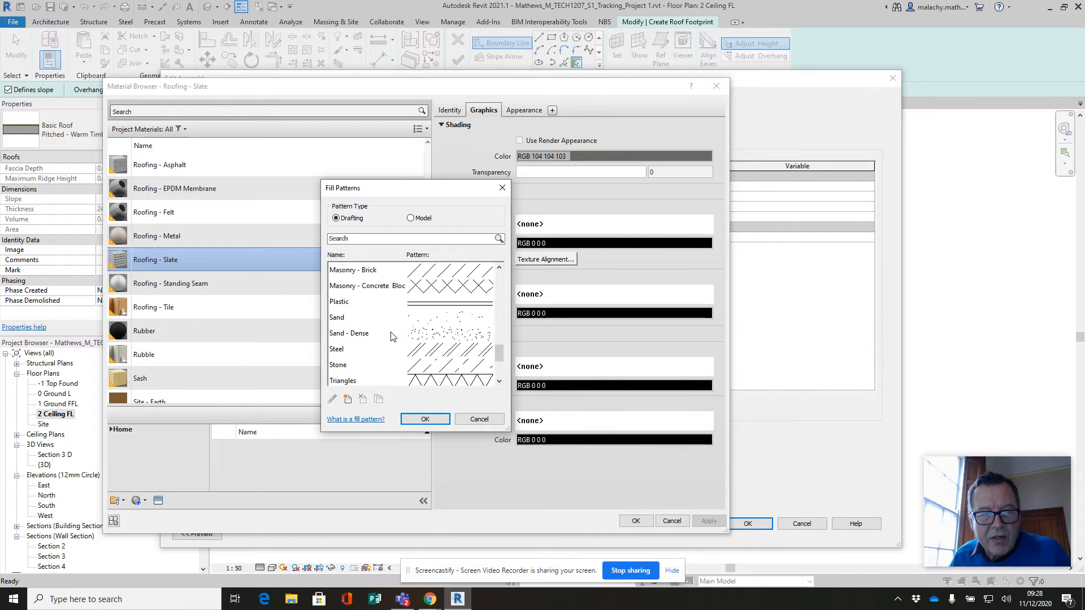
{"action": "left_click", "coordinate": [410, 219]}
{"action": "scroll", "coordinate": [390, 319], "scroll_direction": "up", "scroll_amount": 4}
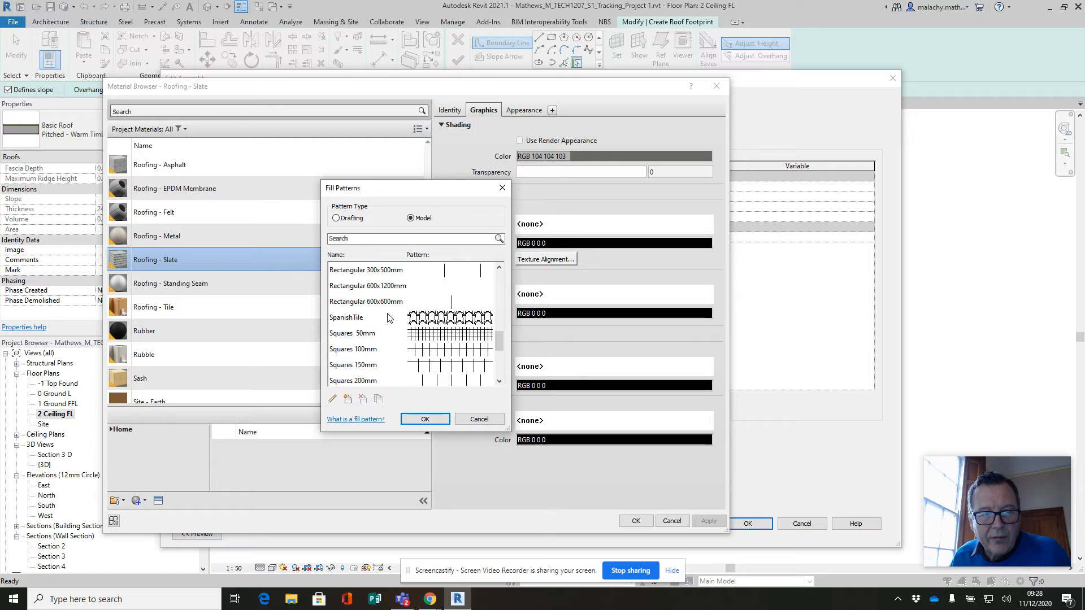
{"action": "scroll", "coordinate": [389, 318], "scroll_direction": "up", "scroll_amount": 3}
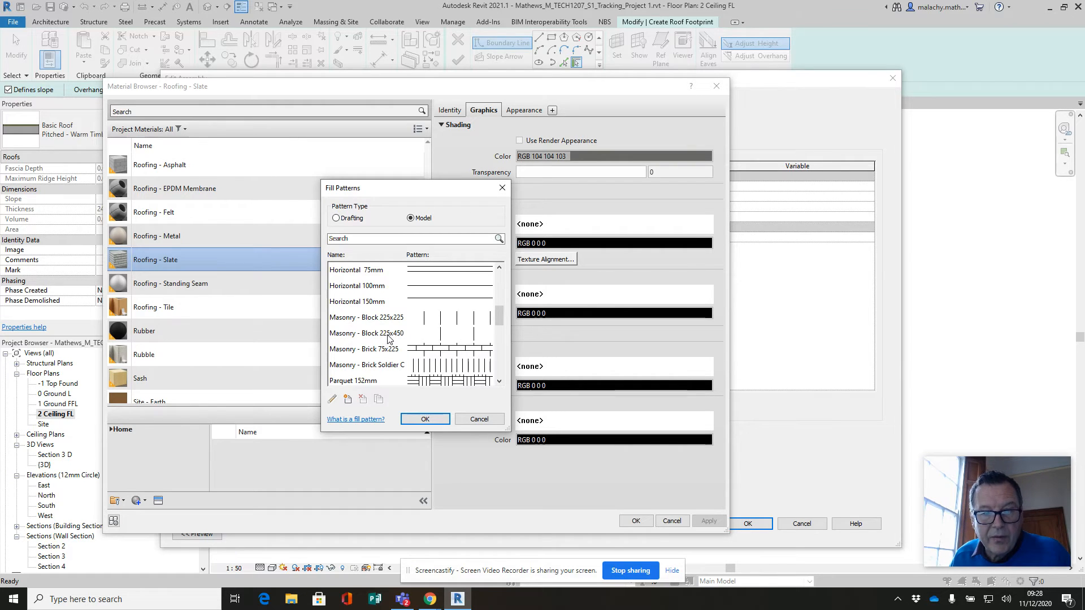
{"action": "left_click", "coordinate": [390, 333]}
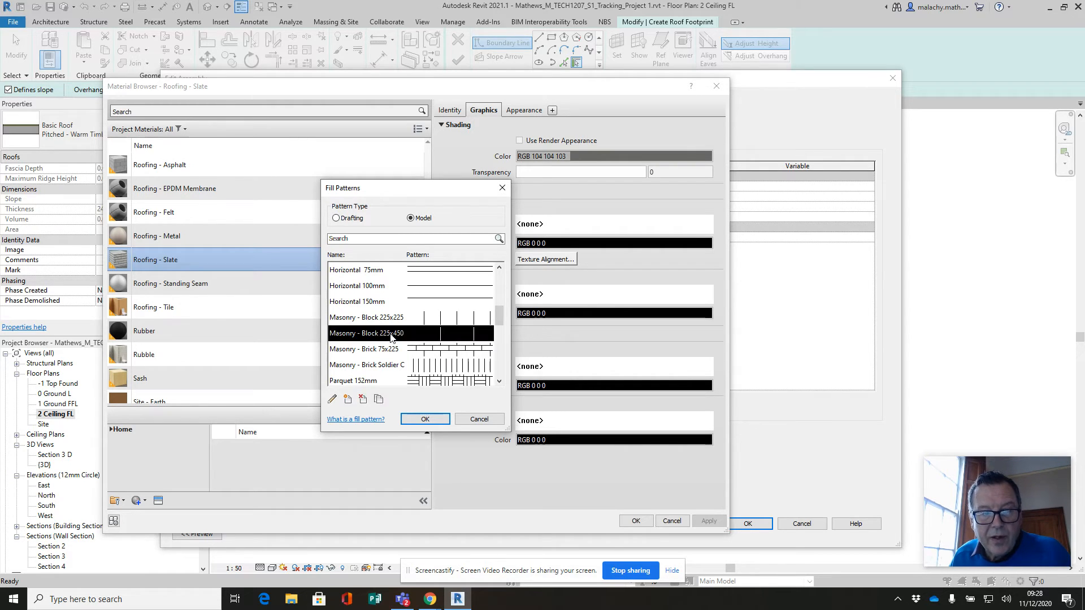
{"action": "left_click", "coordinate": [425, 418]}
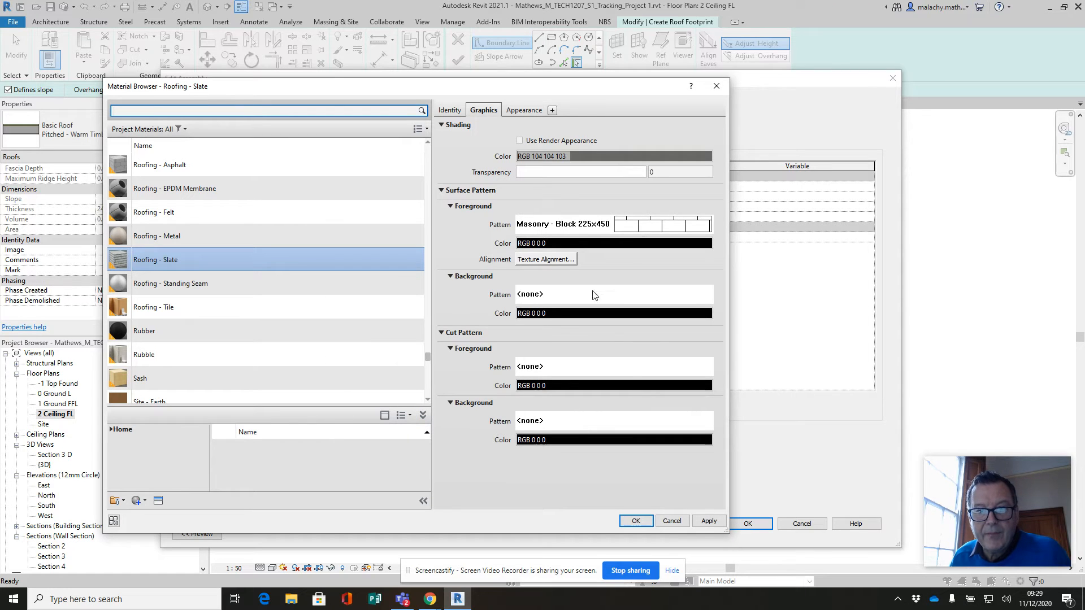
- Set the slate's surface foreground pattern colour to light grey RGB 192 192 192 and accept the material
{"action": "left_click", "coordinate": [600, 245]}
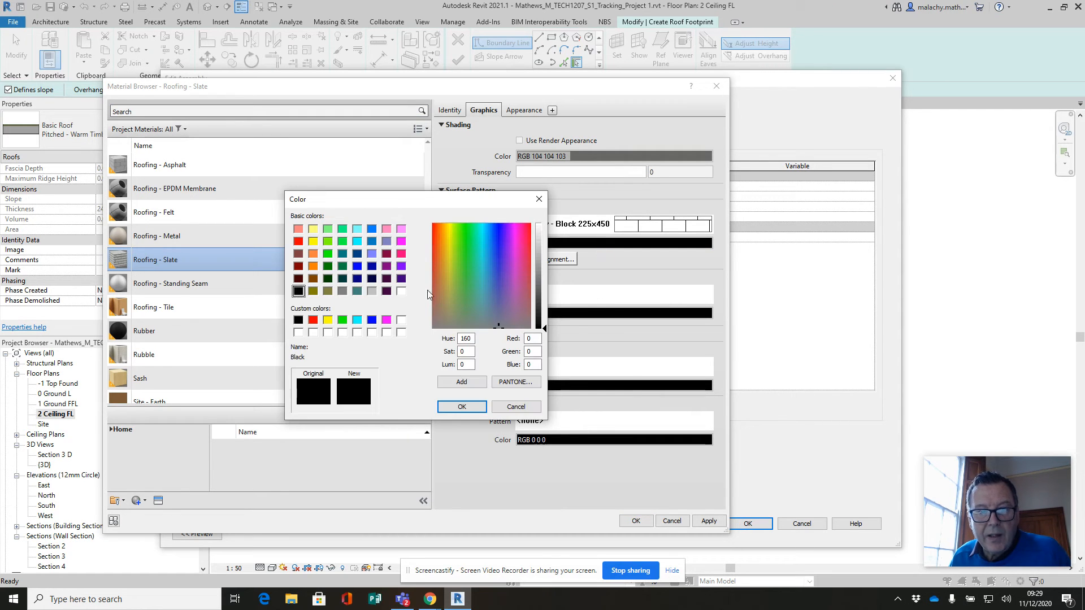
{"action": "left_click", "coordinate": [372, 290]}
{"action": "left_click", "coordinate": [462, 406]}
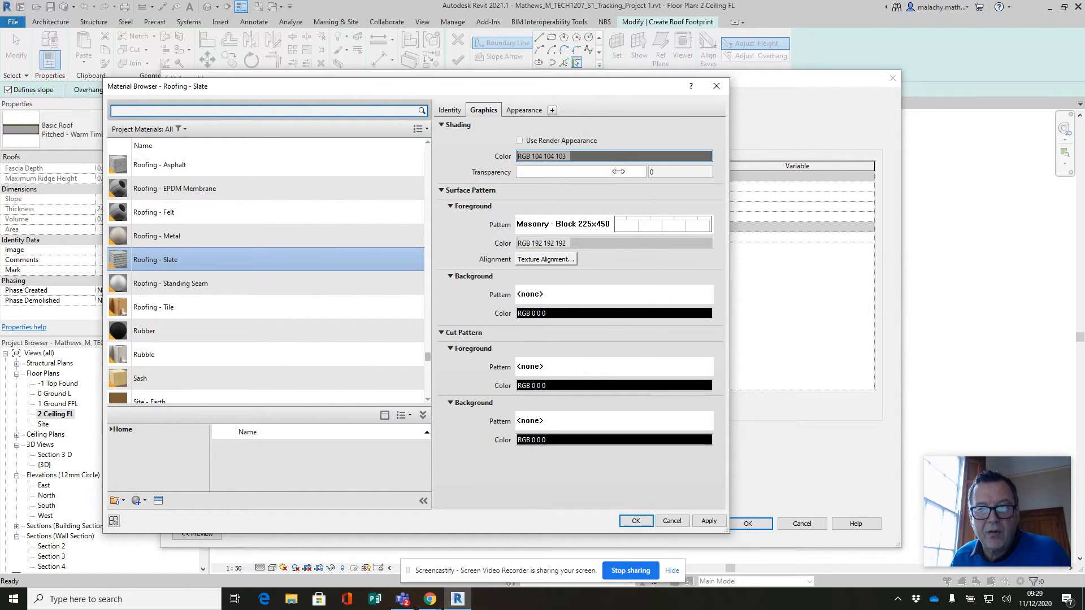
{"action": "left_click", "coordinate": [633, 521]}
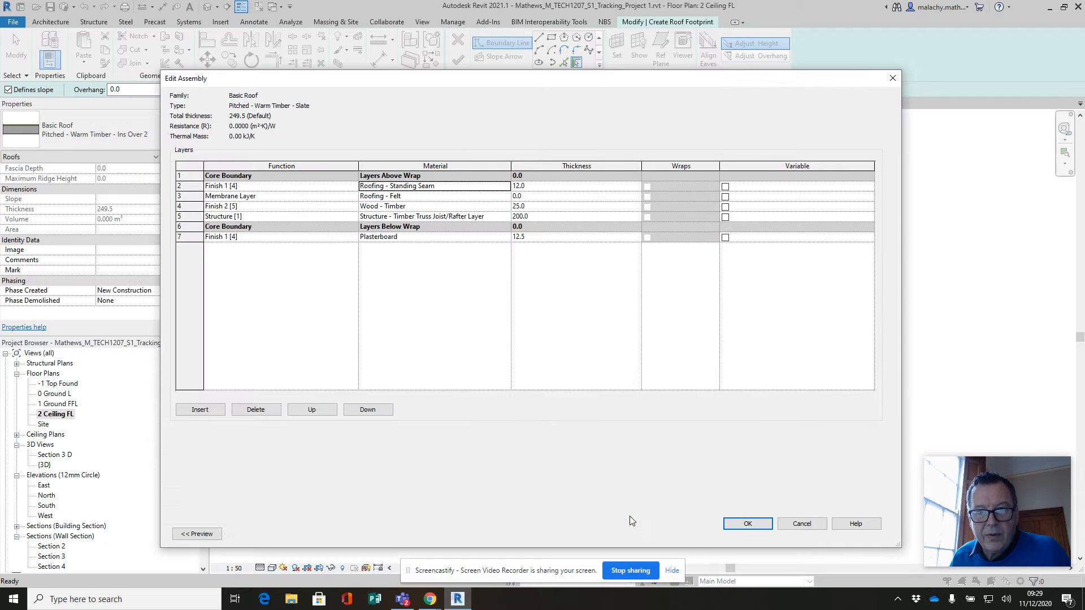
- Set the thickness of the Roofing - Slate layer to 6 and of the timber truss joist/rafter structure layer to 175
{"action": "left_click", "coordinate": [538, 186]}
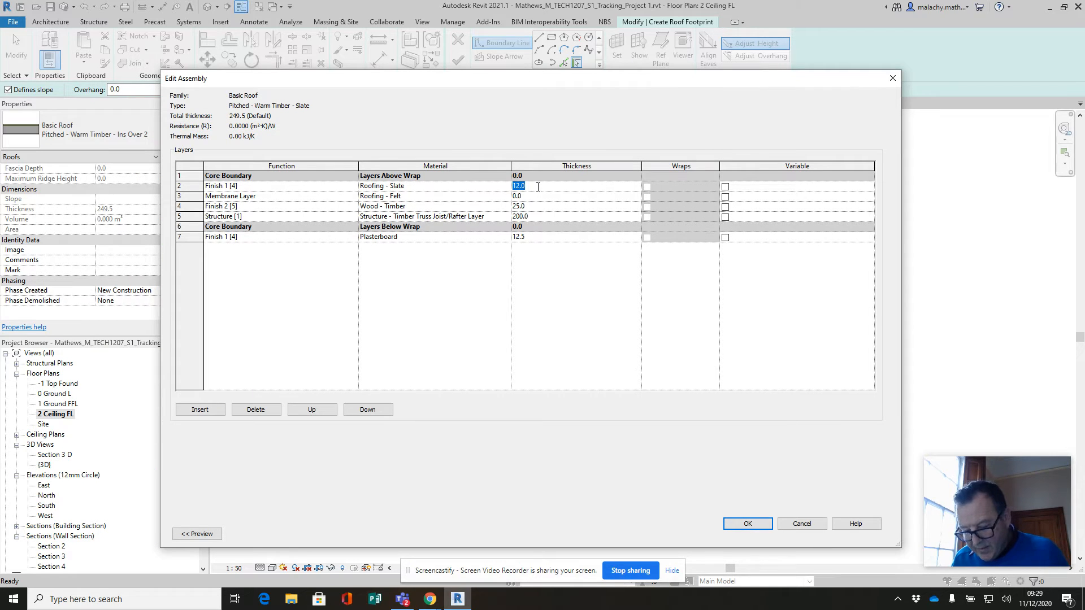
{"action": "type", "text": "6"}
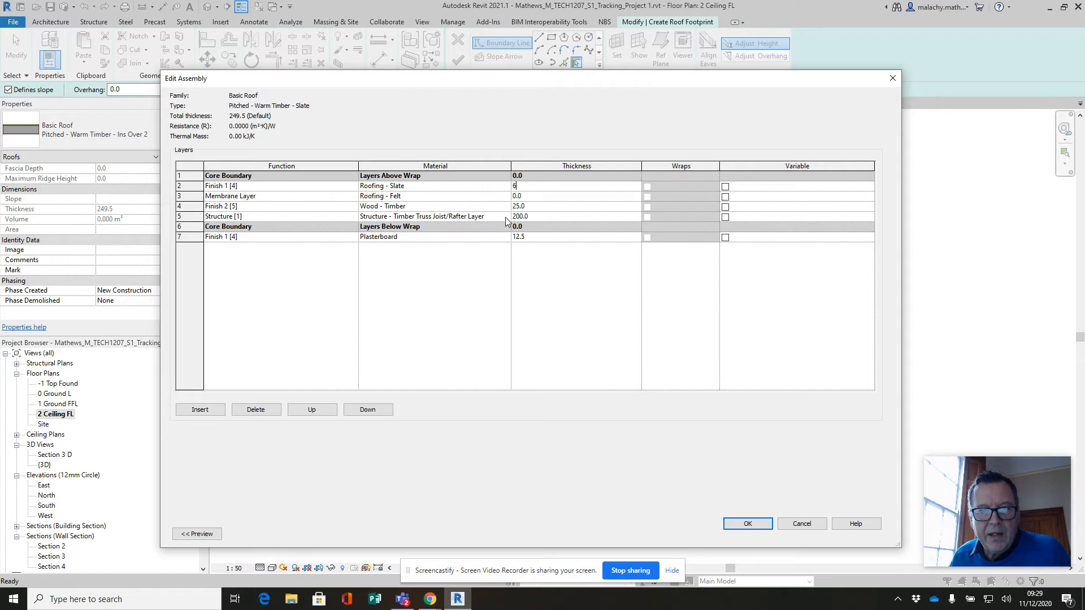
{"action": "left_click_drag", "start_coordinate": [504, 80], "coordinate": [617, 64]}
{"action": "left_click", "coordinate": [311, 519]}
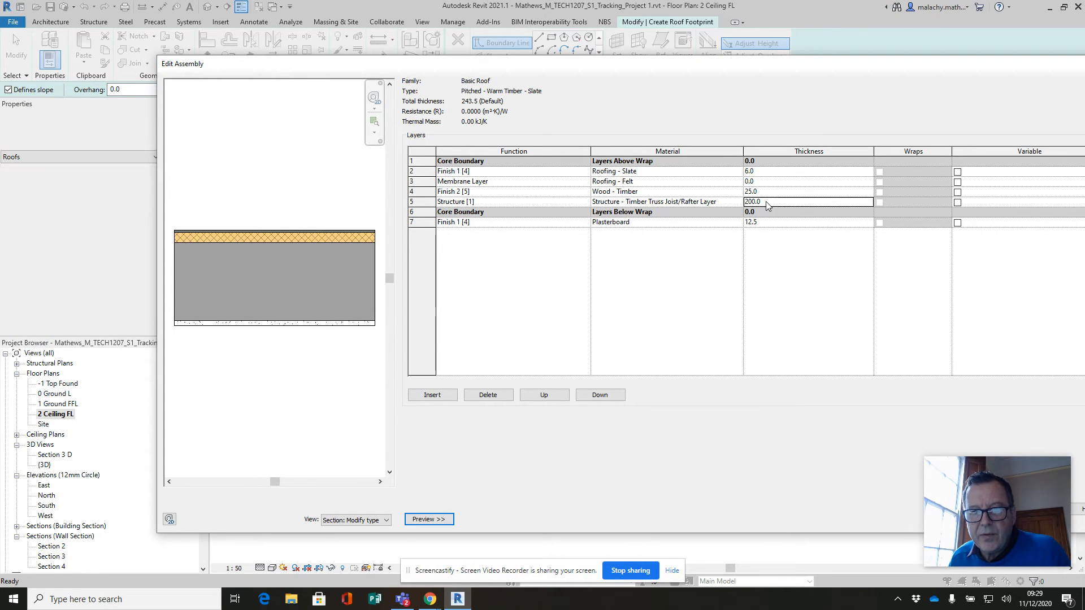
{"action": "left_click", "coordinate": [749, 201]}
{"action": "type", "text": "1"}
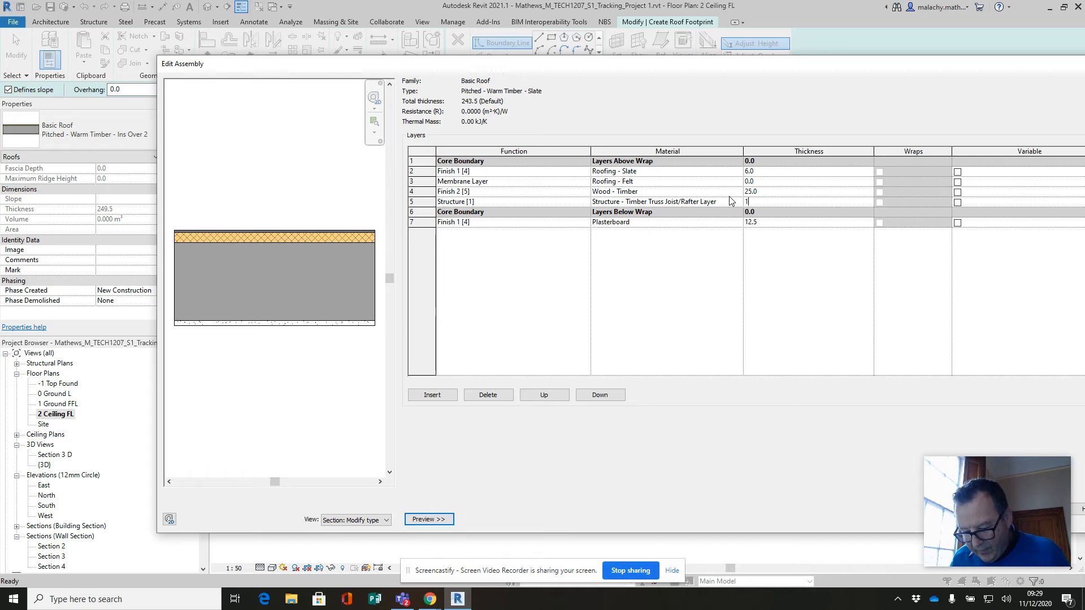
{"action": "type", "text": "75"}
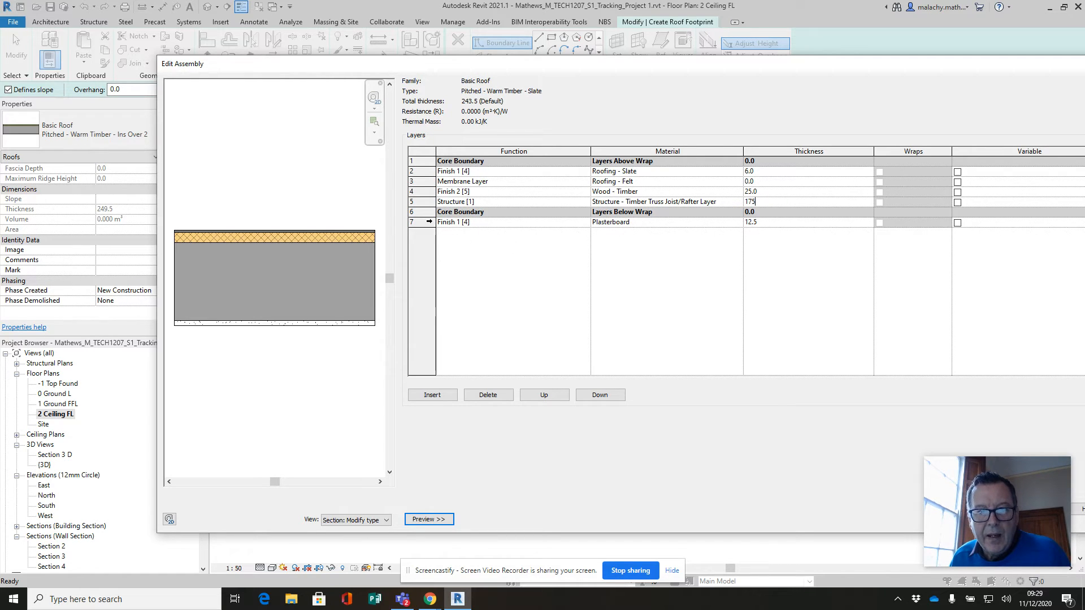
- Delete the plasterboard Finish 1 layer from the roof assembly and accept the structure and type properties
{"action": "left_click", "coordinate": [424, 222]}
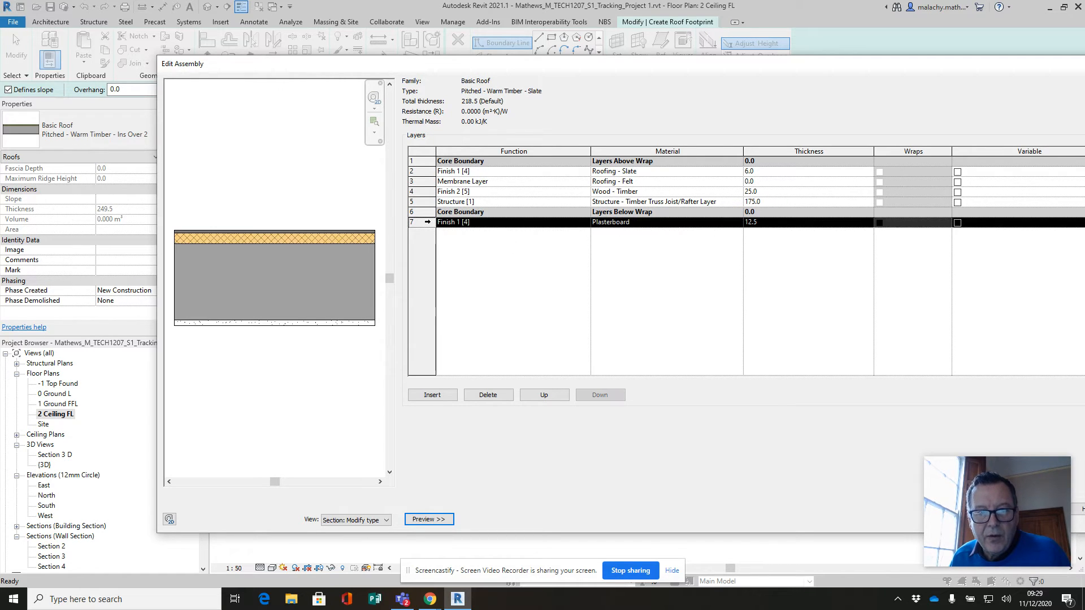
{"action": "left_click", "coordinate": [471, 398]}
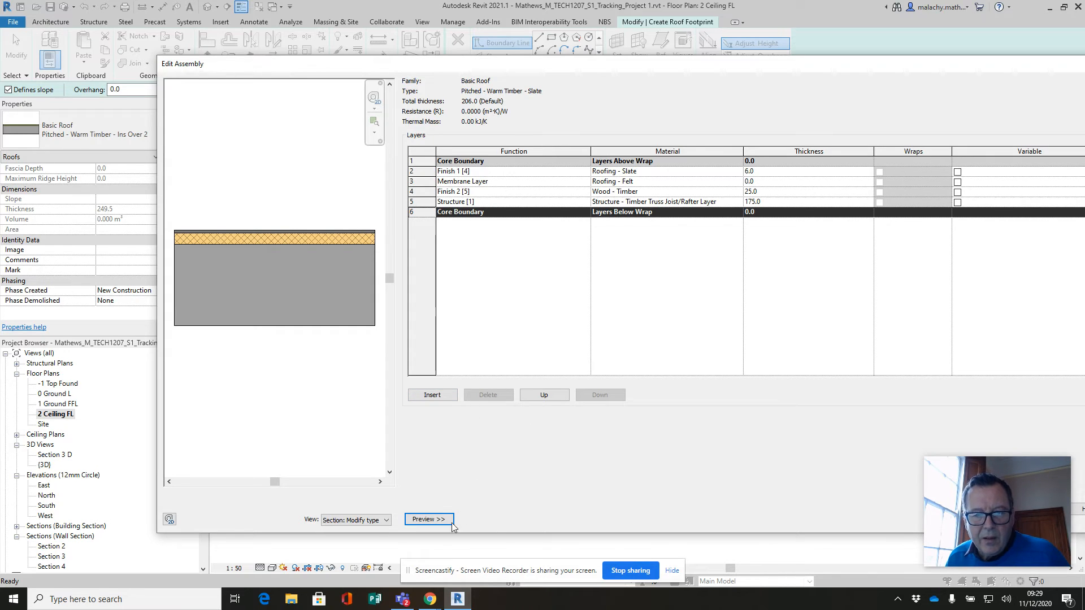
{"action": "left_click_drag", "start_coordinate": [865, 65], "coordinate": [719, 66]}
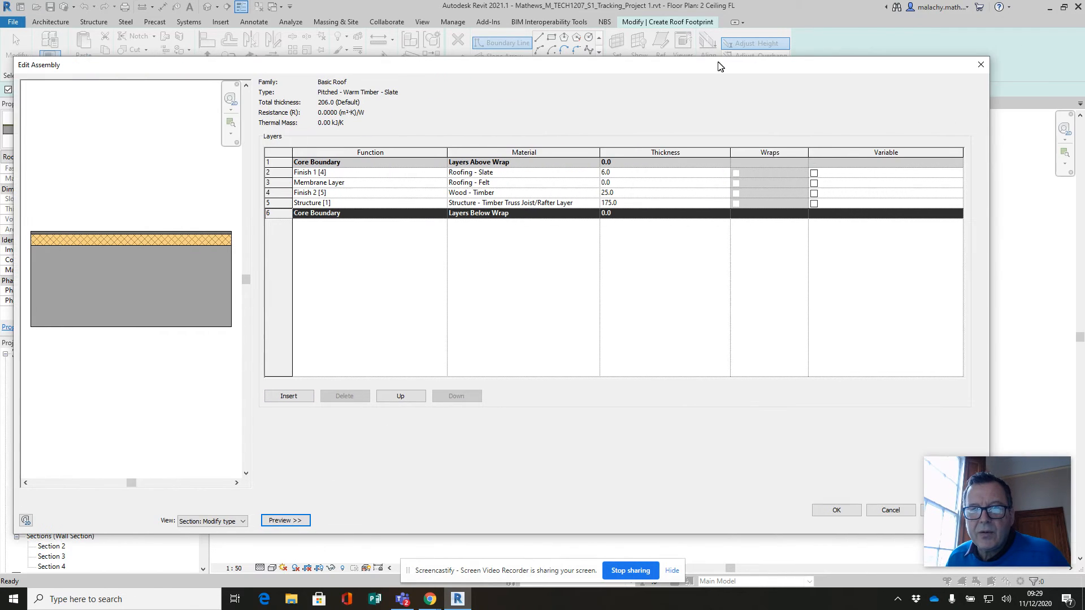
{"action": "left_click", "coordinate": [833, 512]}
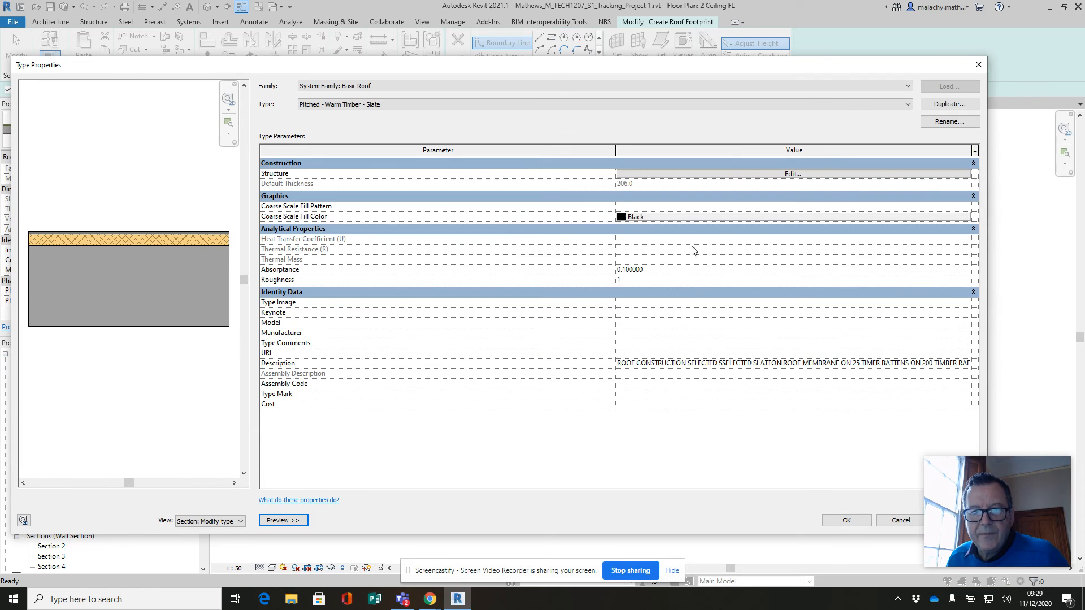
{"action": "left_click", "coordinate": [869, 520]}
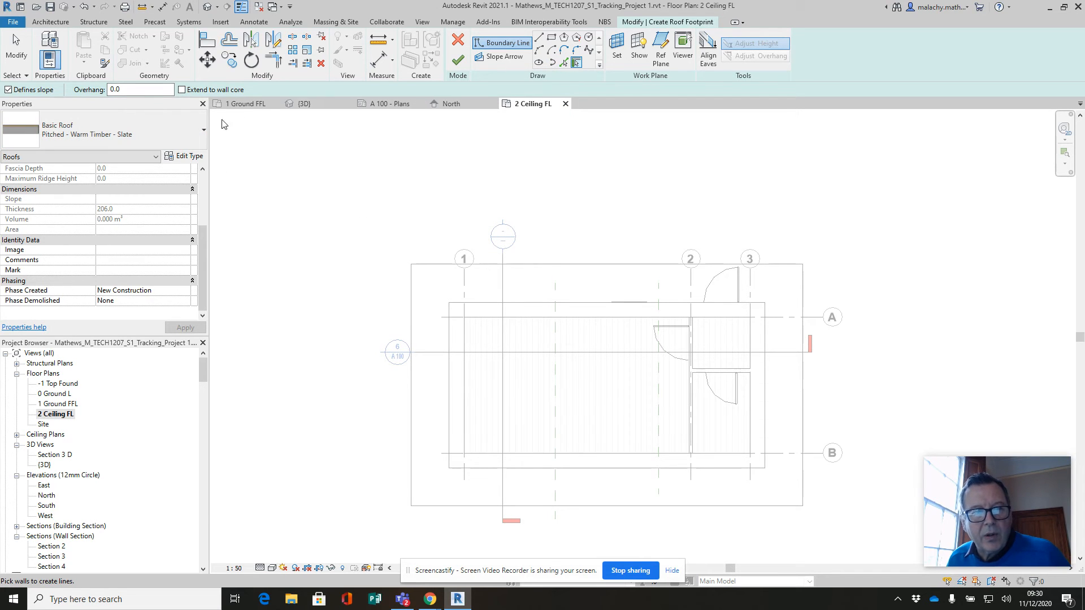
- Set the roof overhang to 300 and create slope-defining boundary lines from the four external walls
{"action": "double_click", "coordinate": [136, 89]}
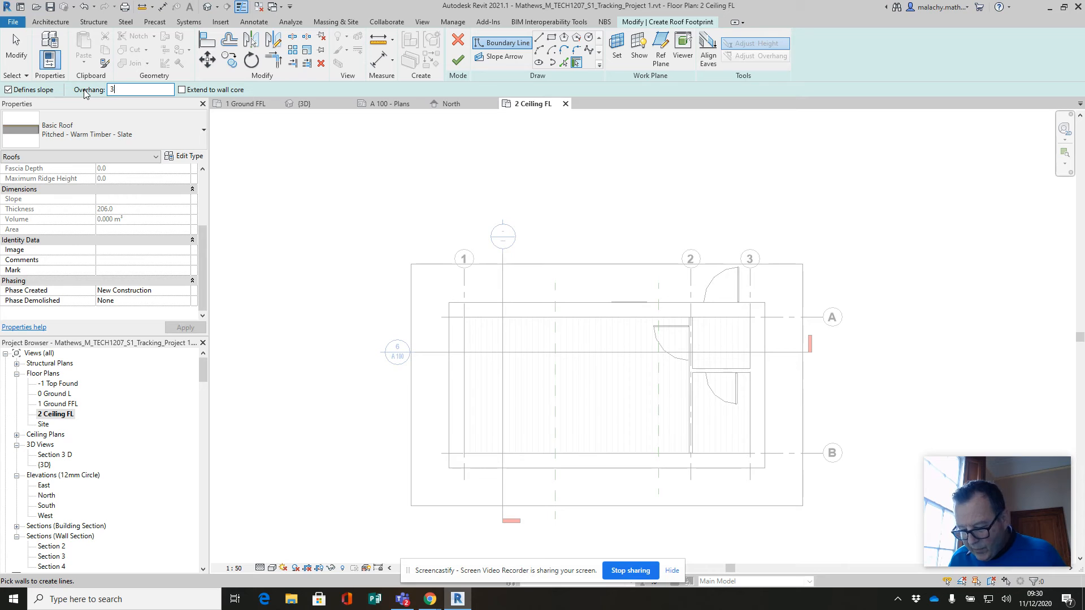
{"action": "left_click", "coordinate": [572, 305]}
{"action": "left_click", "coordinate": [443, 375]}
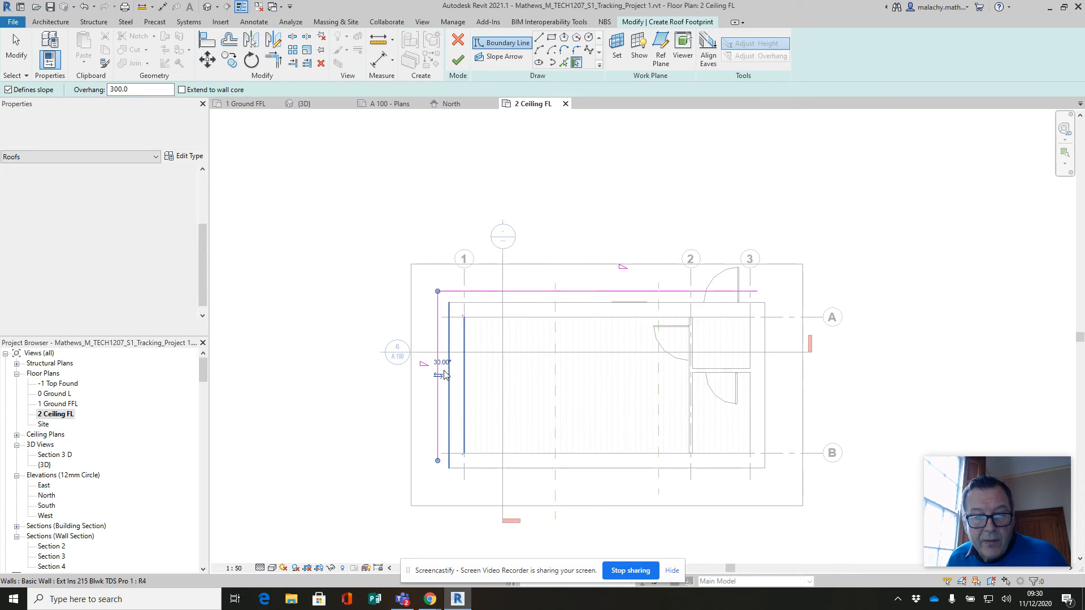
{"action": "left_click", "coordinate": [590, 469]}
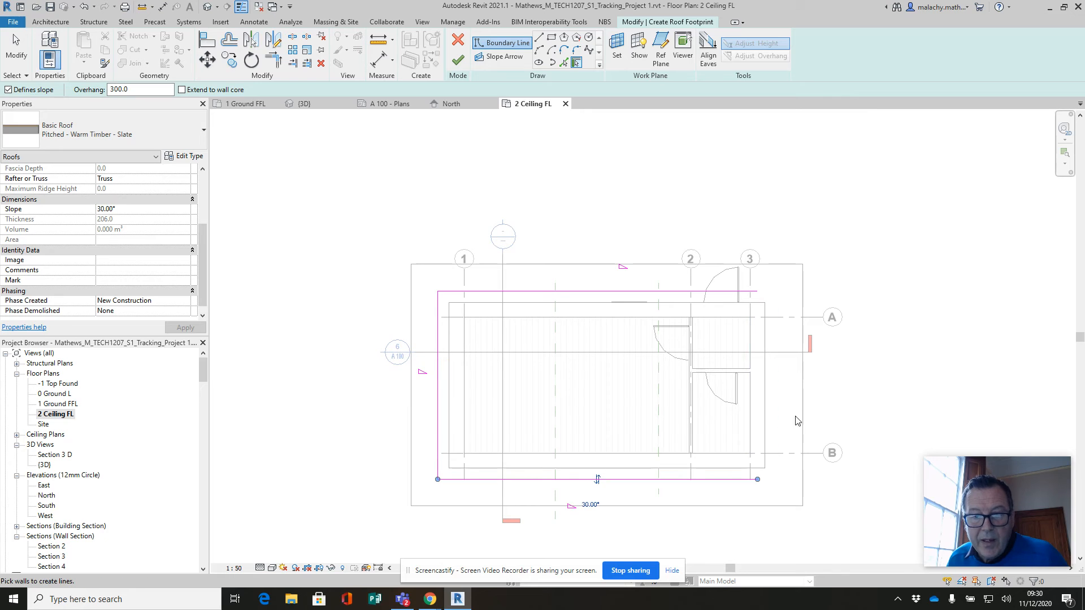
{"action": "left_click", "coordinate": [768, 406]}
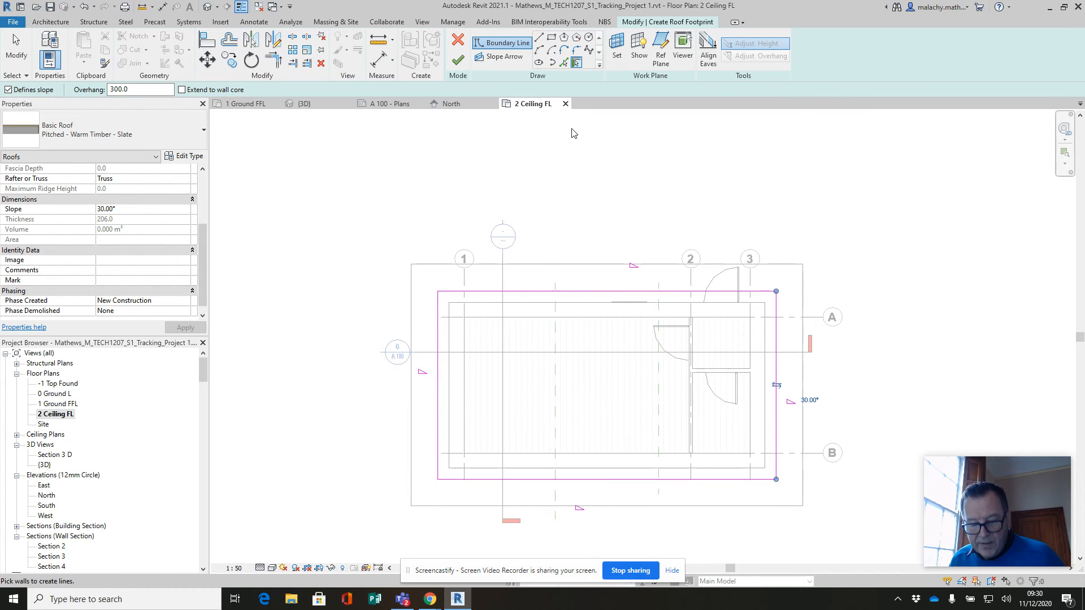
{"action": "key", "text": "Escape"}
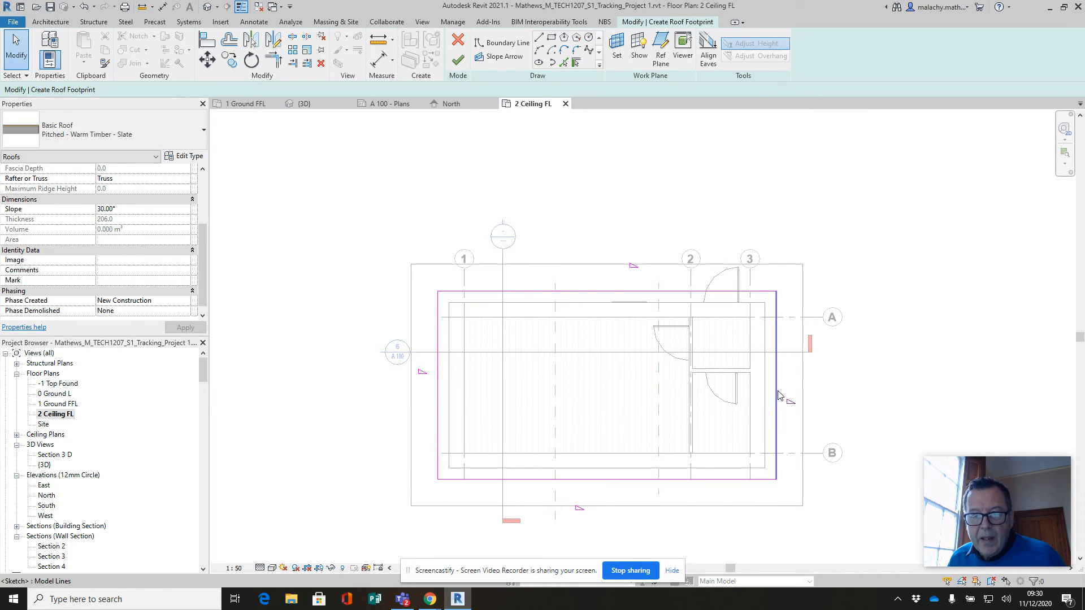
- Remove the slope definition from the two short end boundary lines of the roof footprint to form gables
{"action": "left_click", "coordinate": [778, 396]}
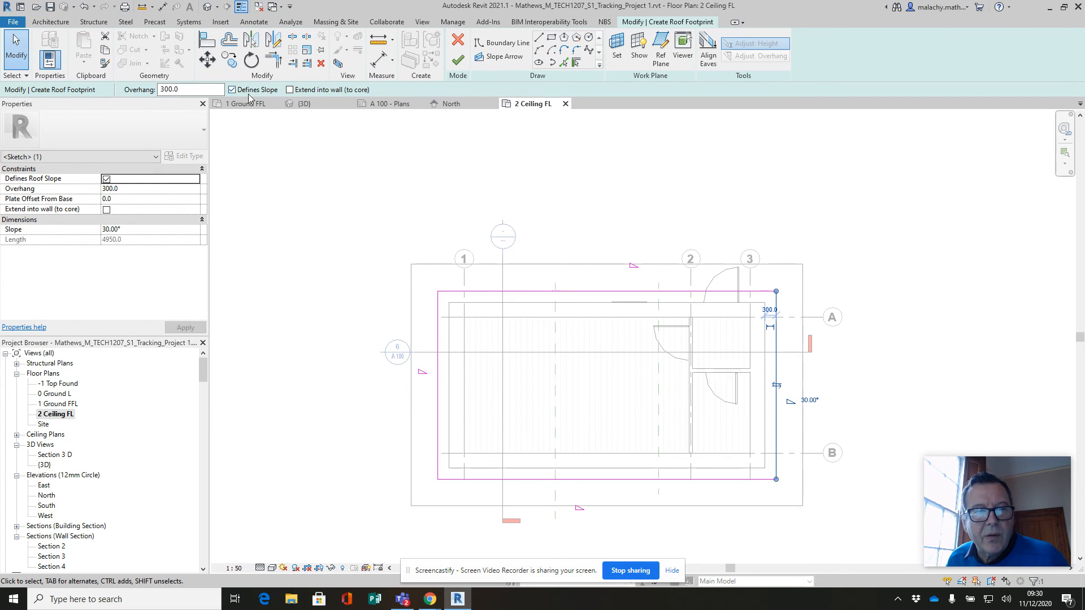
{"action": "left_click", "coordinate": [249, 91]}
{"action": "left_click", "coordinate": [430, 393]}
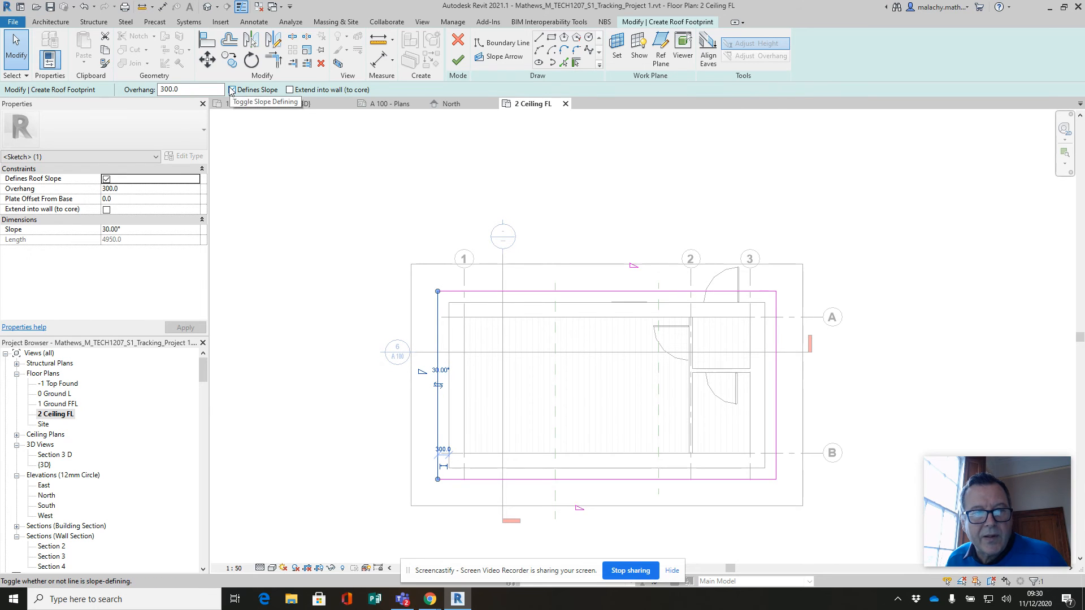
{"action": "left_click", "coordinate": [232, 89]}
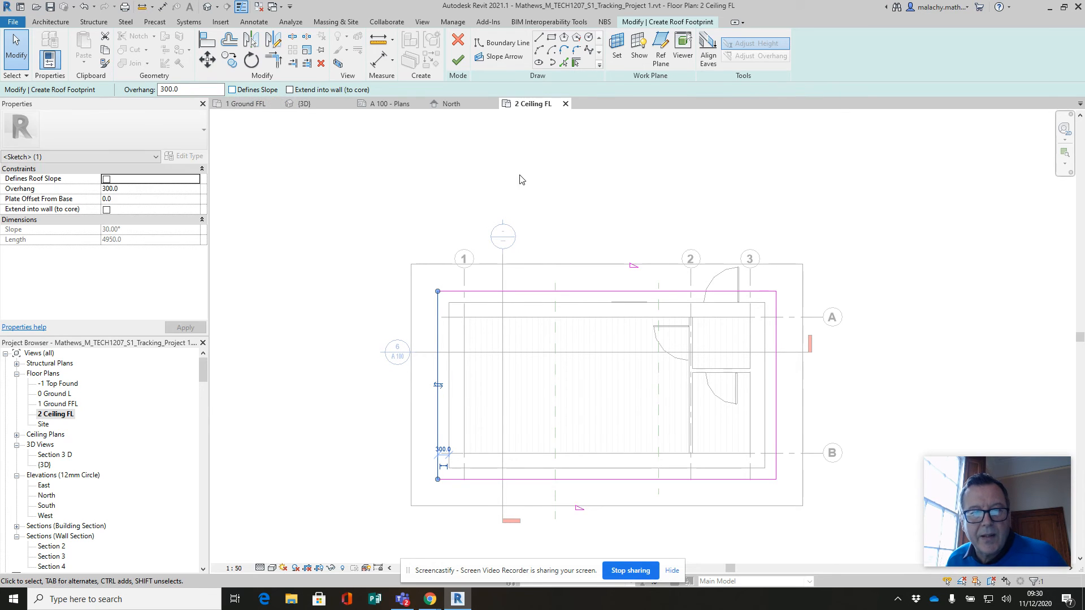
- Set the slope of both long boundary lines to 45° and finish the roof footprint
{"action": "left_click", "coordinate": [638, 291]}
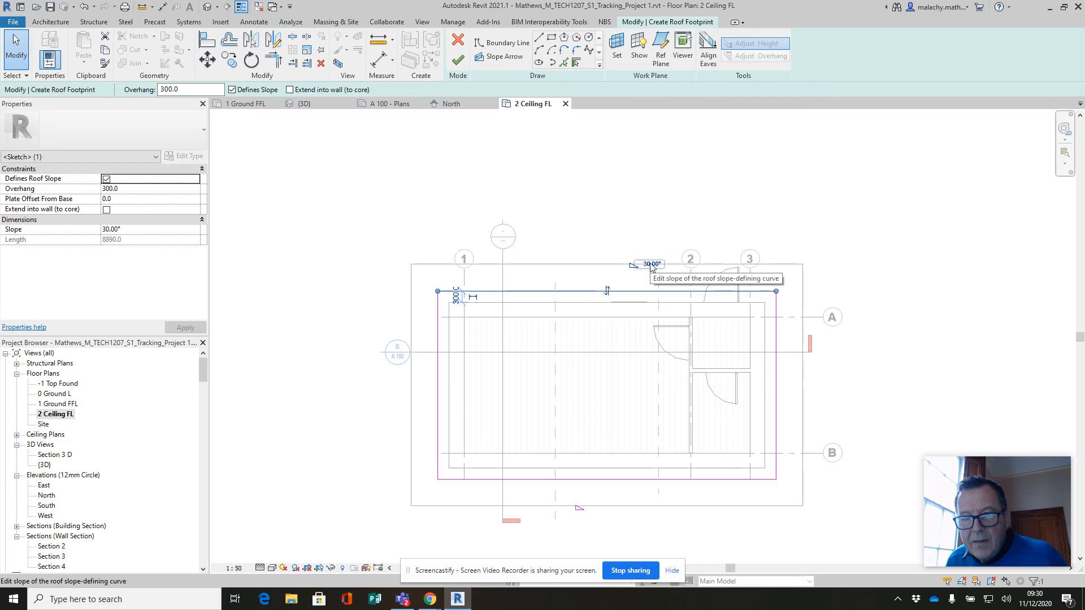
{"action": "left_click", "coordinate": [652, 264]}
{"action": "type", "text": "45"}
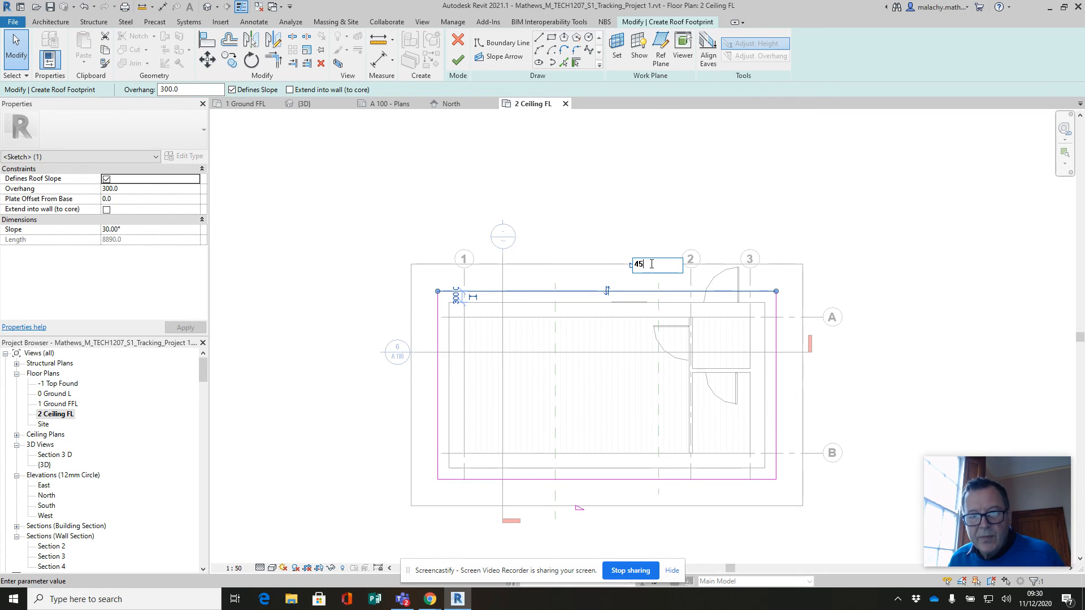
{"action": "key", "text": "Return"}
{"action": "left_click", "coordinate": [617, 479]}
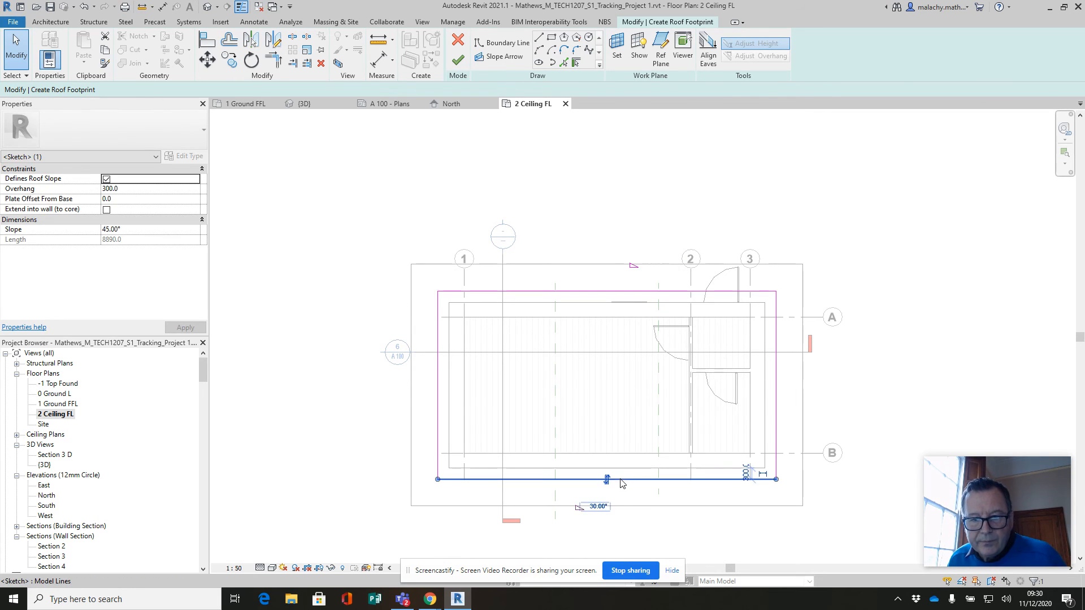
{"action": "left_click", "coordinate": [600, 507]}
{"action": "type", "text": "45"}
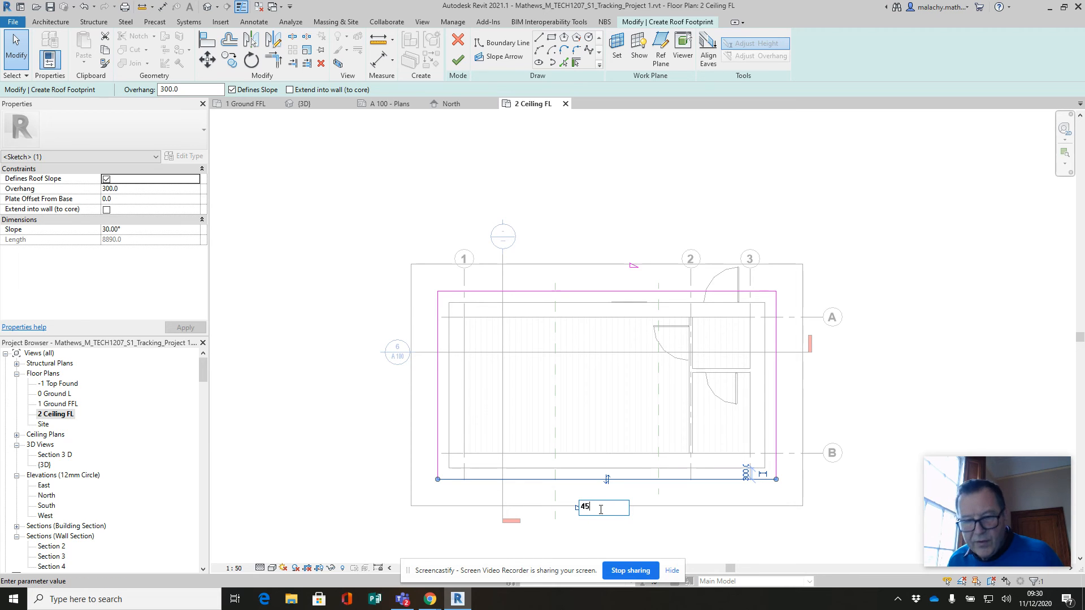
{"action": "key", "text": "Return"}
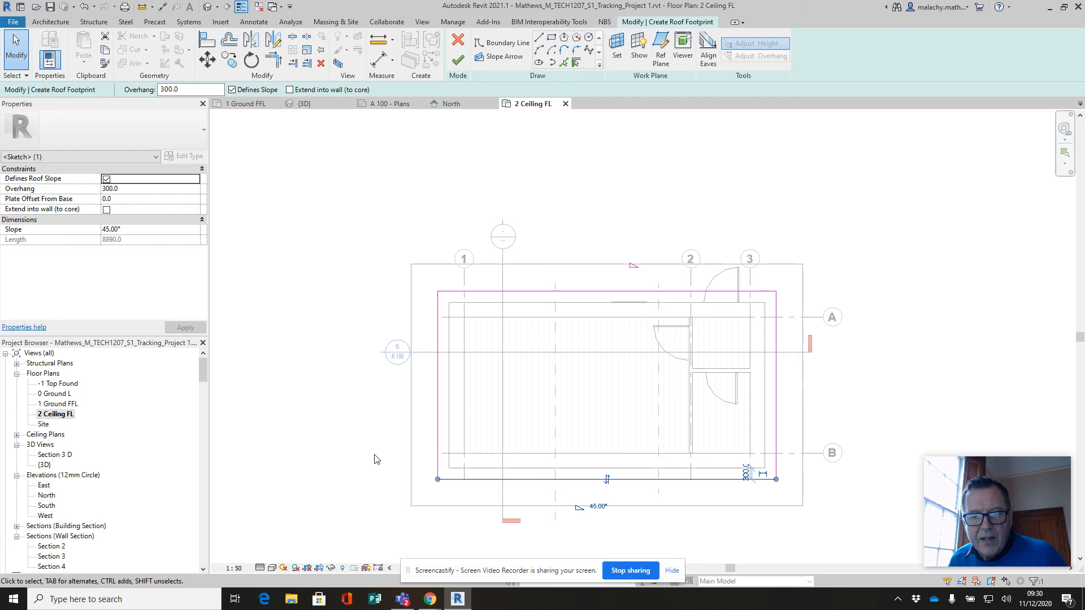
{"action": "left_click", "coordinate": [457, 59]}
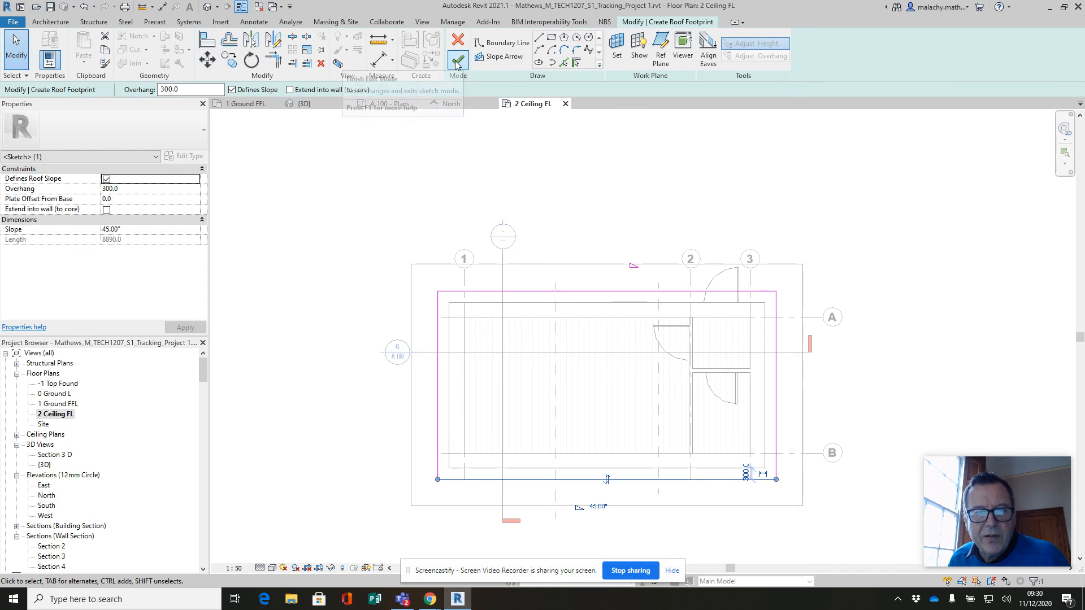
{"action": "left_click", "coordinate": [553, 170]}
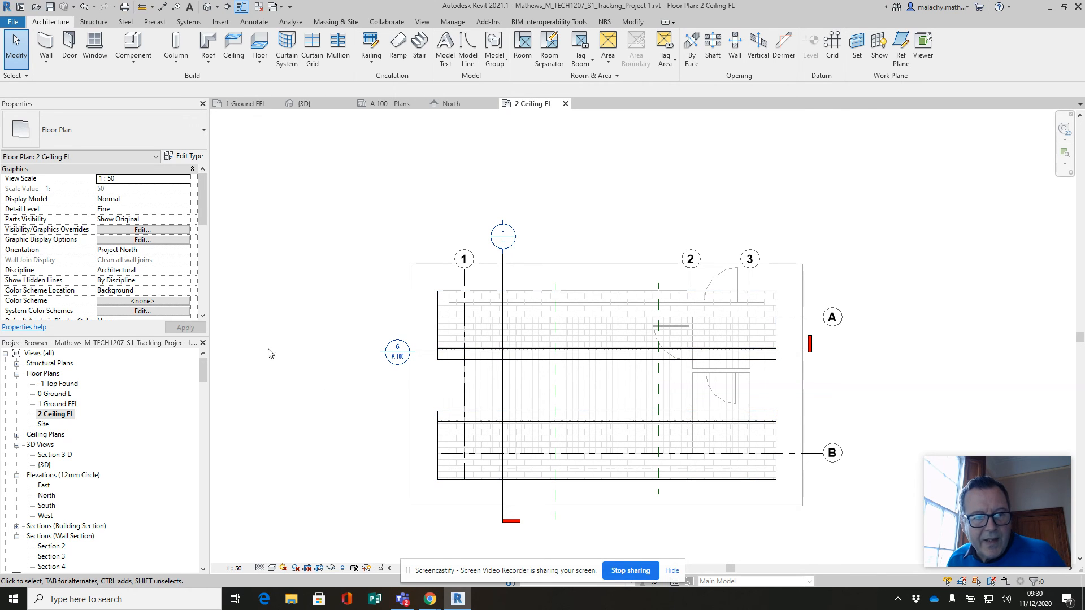
- Set the 2 Ceiling FL view range offsets to 7000 for the top and 6000 for the cut plane, and open the {3D} view
{"action": "scroll", "coordinate": [157, 235], "scroll_direction": "down", "scroll_amount": 6}
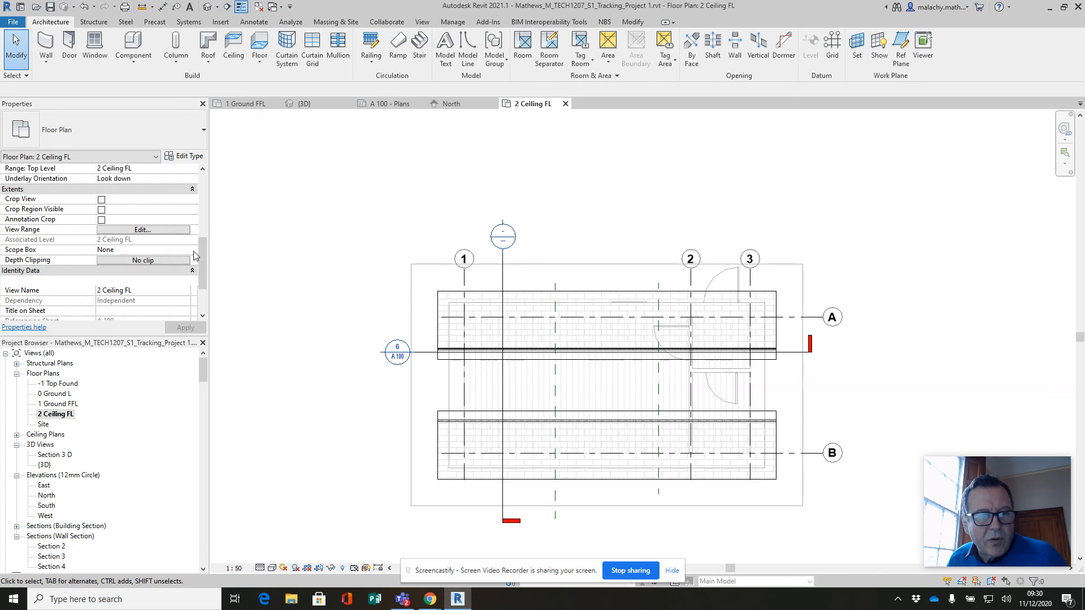
{"action": "left_click", "coordinate": [155, 230]}
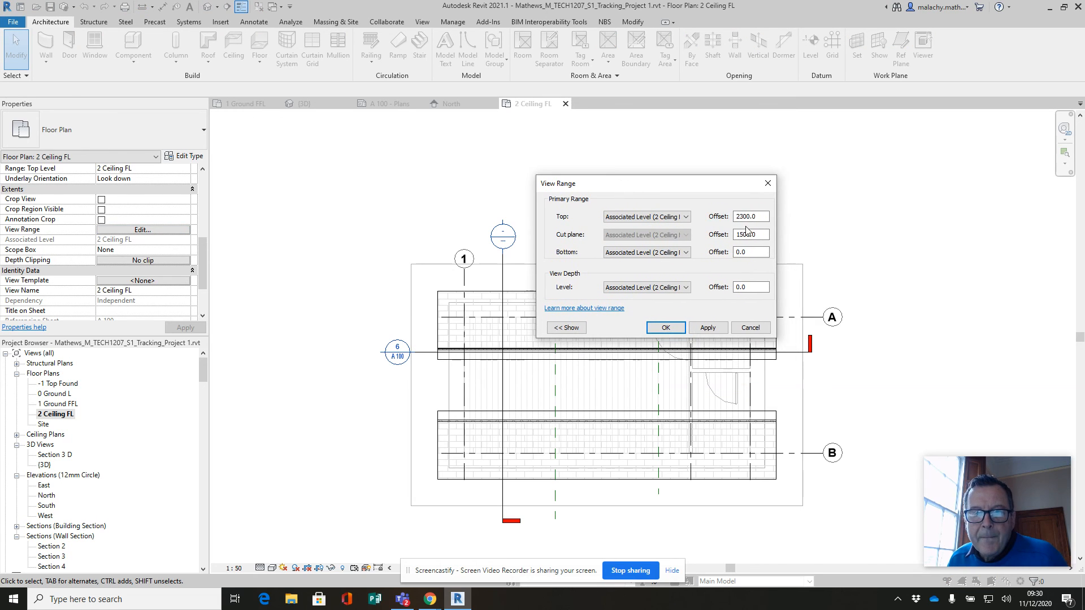
{"action": "double_click", "coordinate": [752, 216]}
{"action": "type", "text": "7"}
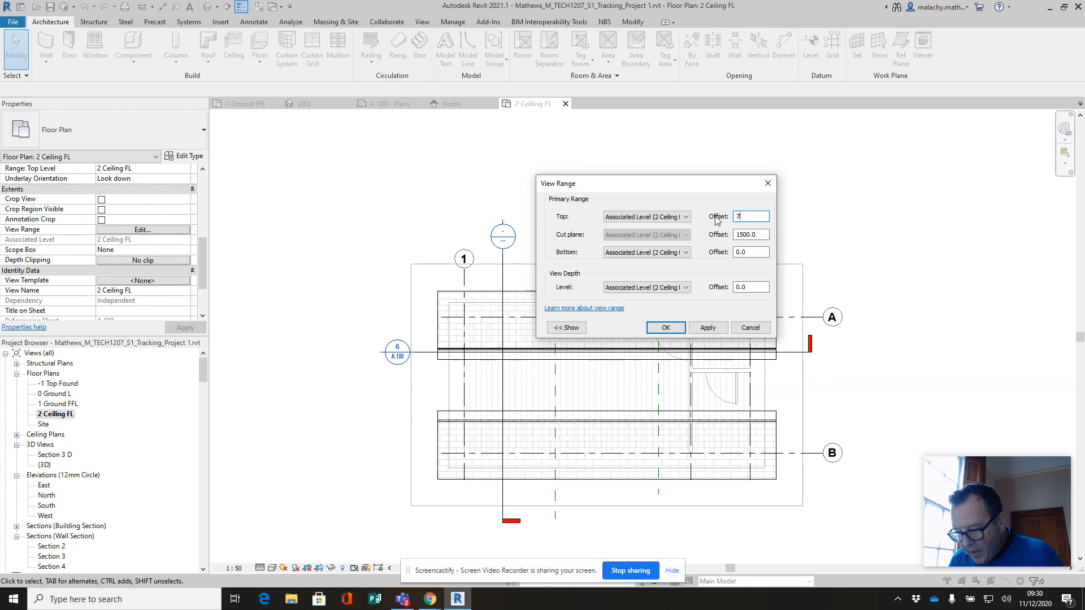
{"action": "type", "text": "000"}
{"action": "double_click", "coordinate": [760, 235]}
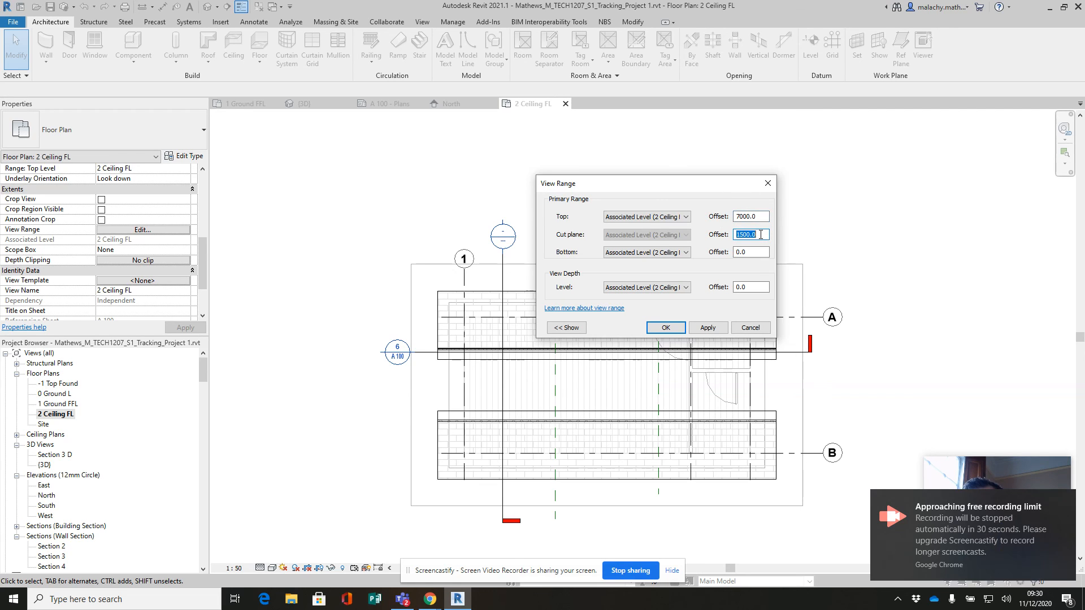
{"action": "type", "text": "6000"}
{"action": "left_click", "coordinate": [707, 328]}
{"action": "left_click", "coordinate": [666, 327]}
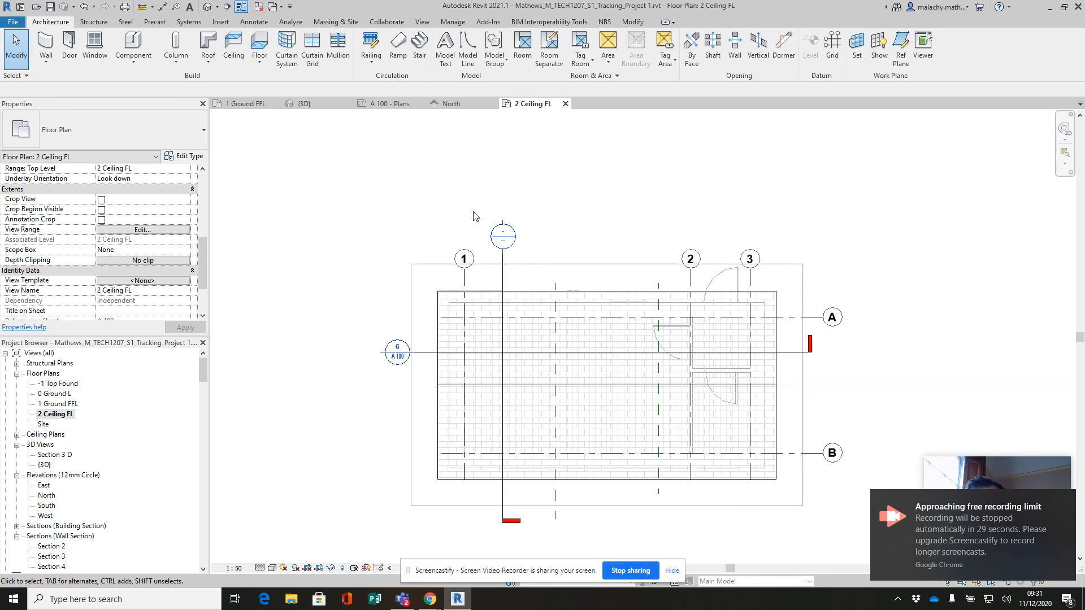
{"action": "left_click", "coordinate": [333, 104]}
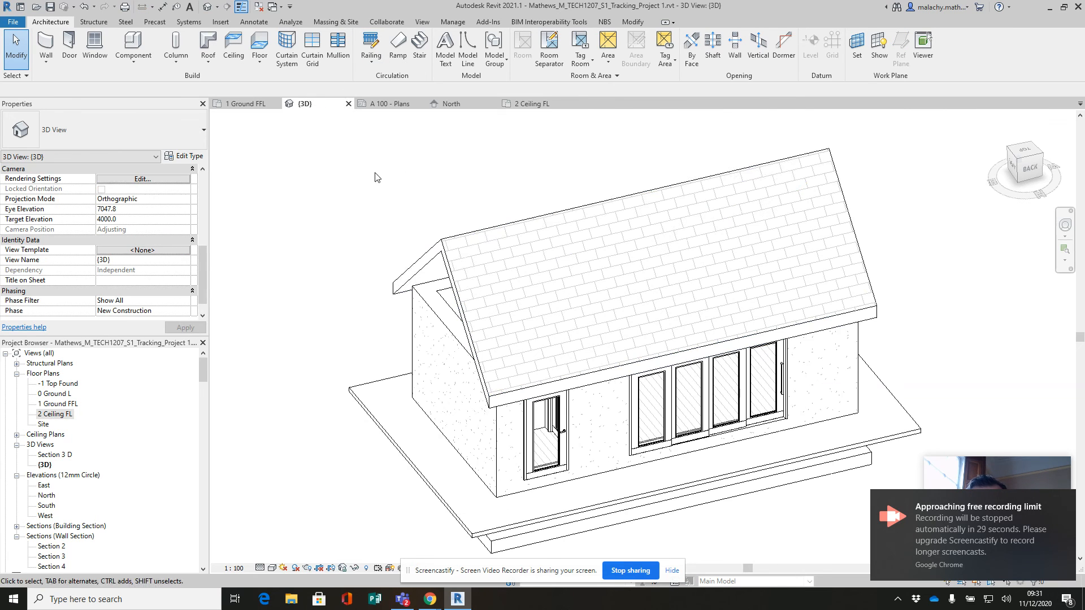